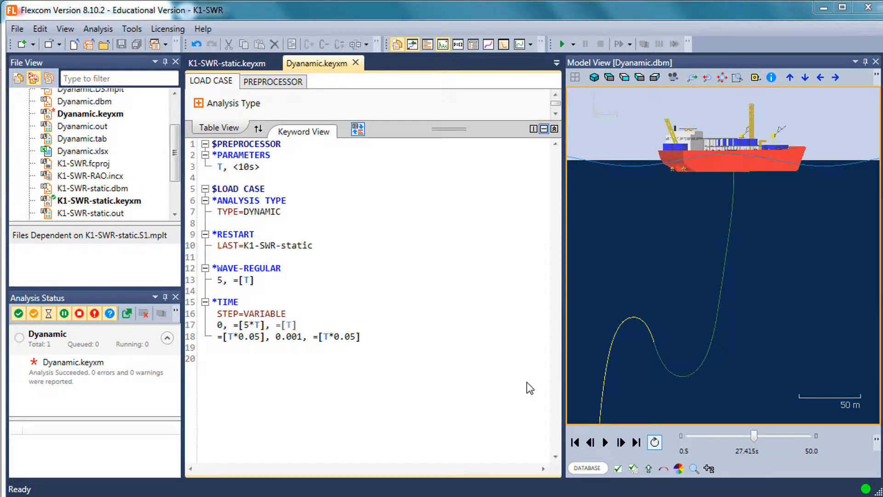
Step: Add a $DATABASE POSTPROCESSING section with a *STATISTICS keyword at the end of the keyword file
{"action": "left_click", "coordinate": [493, 385]}
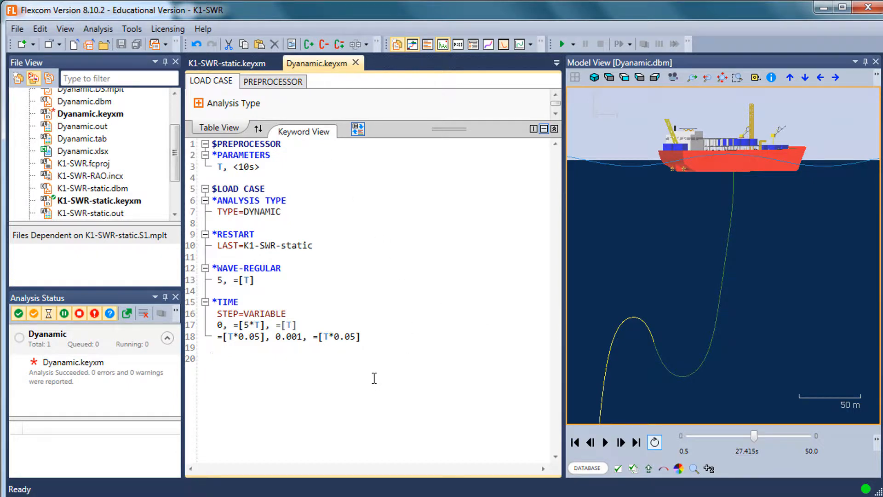
{"action": "type", "text": "$da"}
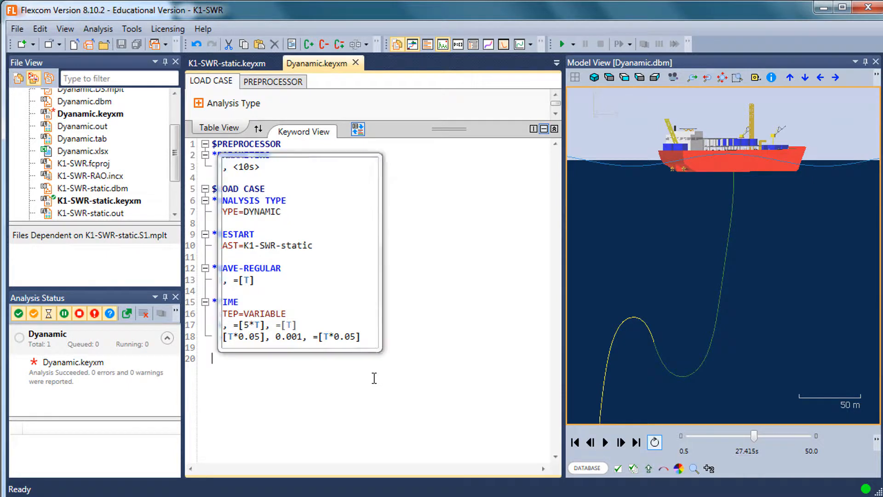
{"action": "key", "text": "Return"}
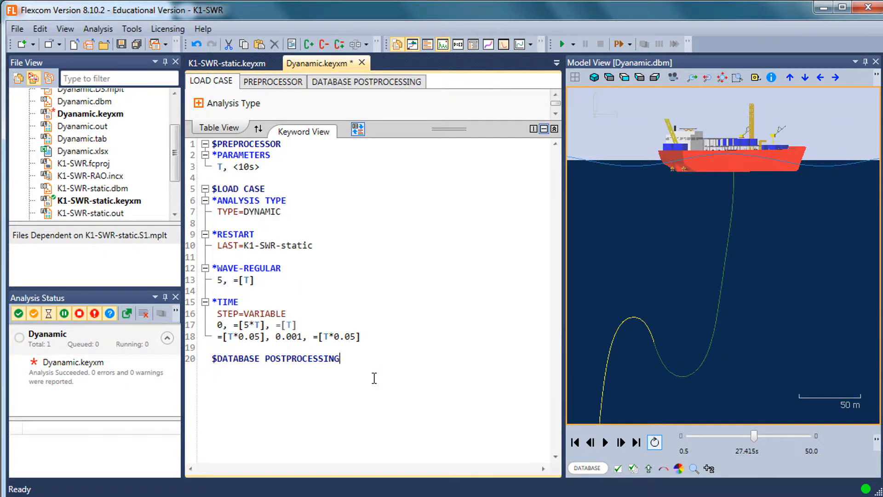
{"action": "key", "text": "Return"}
{"action": "type", "text": "*s"}
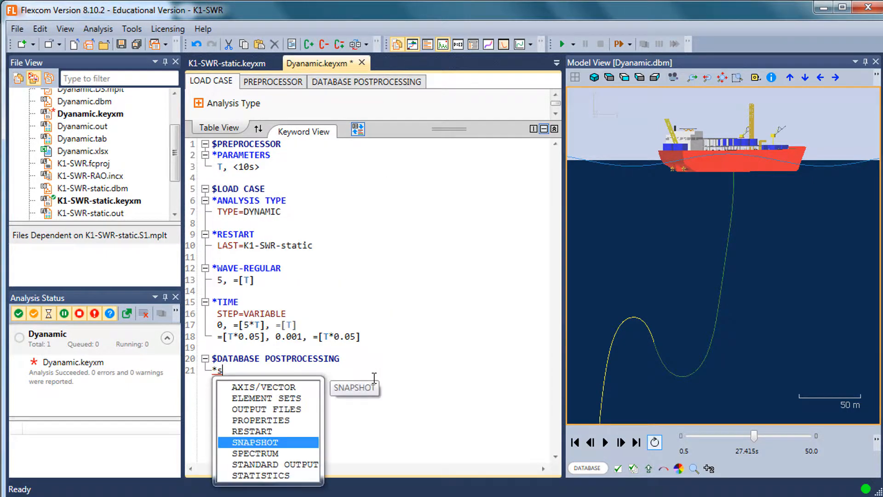
{"action": "key", "text": "Down"}
{"action": "key", "text": "Down"}
{"action": "key", "text": "Down"}
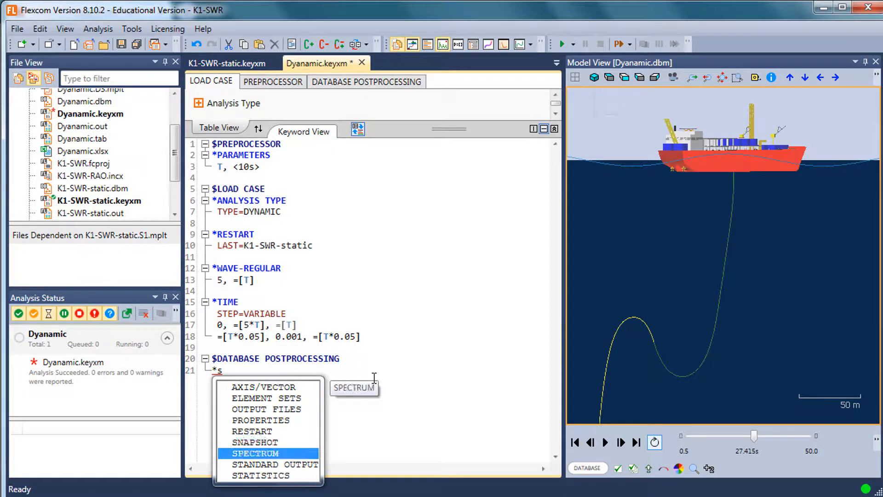
{"action": "key", "text": "Return"}
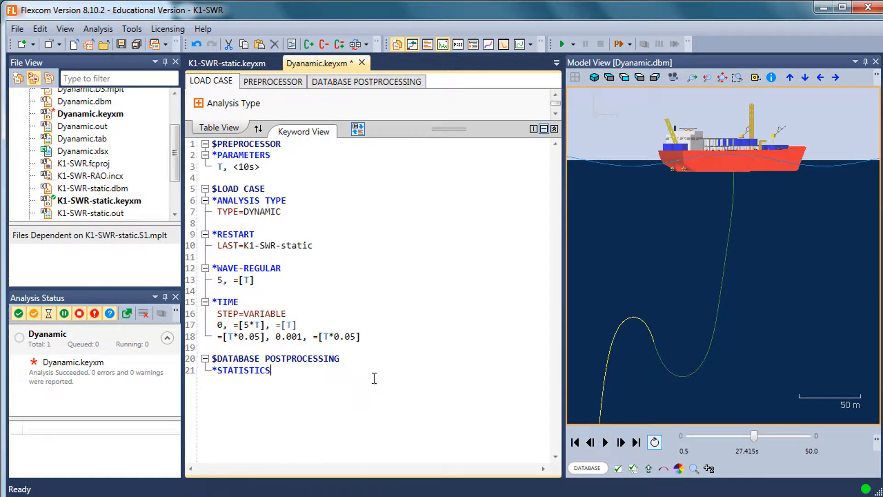
Step: Set the statistics to TYPE=FORCE and add an ENVELOPE entry for force variable 7
{"action": "key", "text": "Return"}
{"action": "key", "text": "Down"}
{"action": "key", "text": "Return"}
{"action": "key", "text": "Return"}
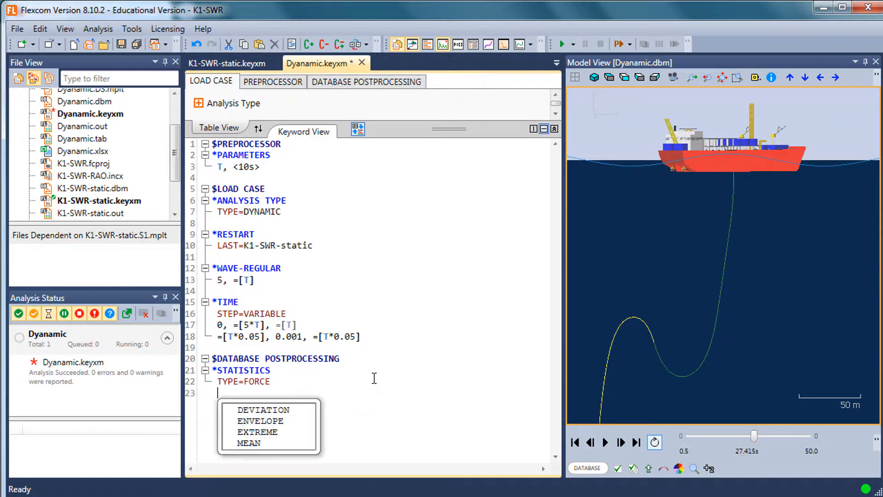
{"action": "key", "text": "Down"}
{"action": "key", "text": "Down"}
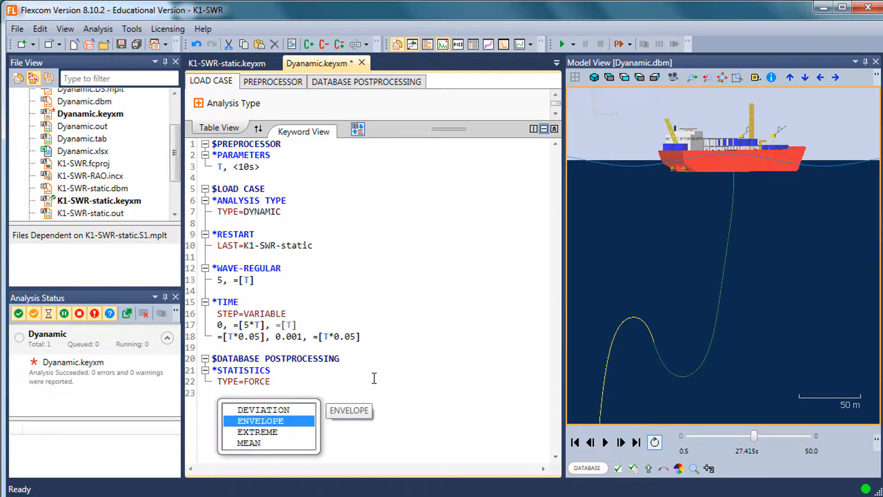
{"action": "key", "text": "Return"}
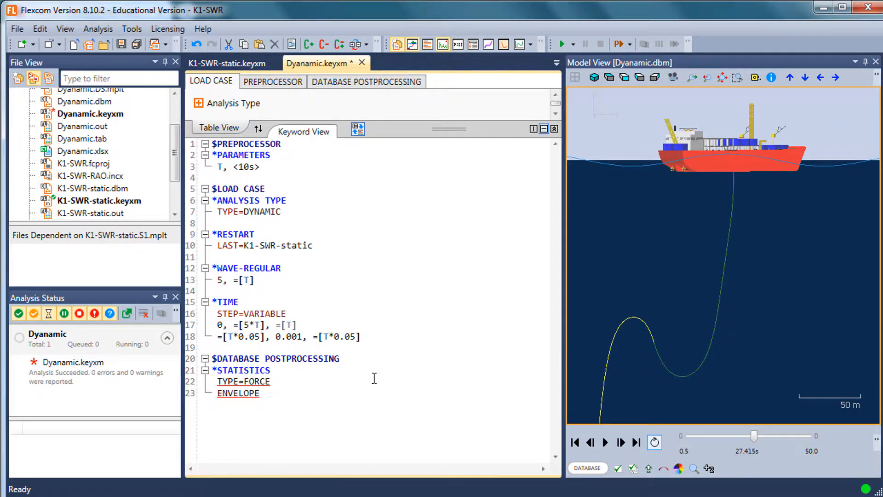
{"action": "type", "text": ", 7,"}
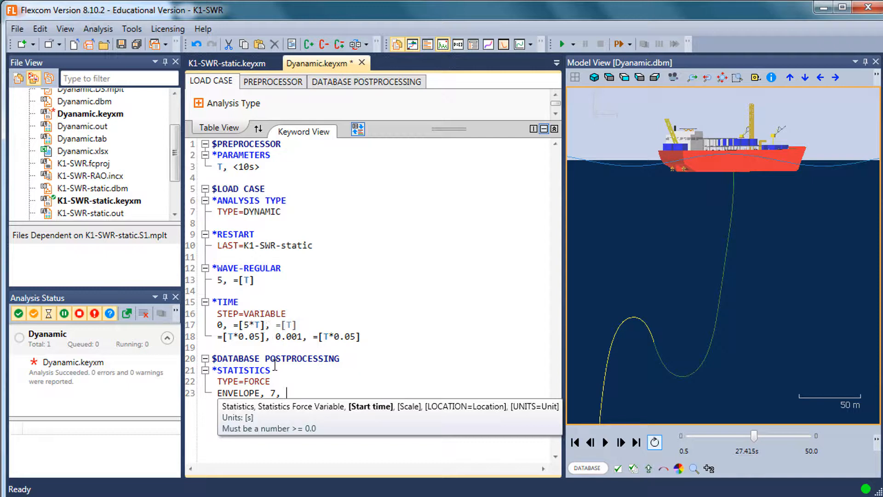
Step: Set the envelope's start time to =[4*T], reusing the =[5*T] expression from the *TIME block
{"action": "left_click", "coordinate": [272, 323]}
{"action": "key", "text": "Left"}
{"action": "key", "text": "shift+Left"}
{"action": "key", "text": "shift+Left"}
{"action": "key", "text": "shift+Left"}
{"action": "key", "text": "shift+Left"}
{"action": "key", "text": "shift+Left"}
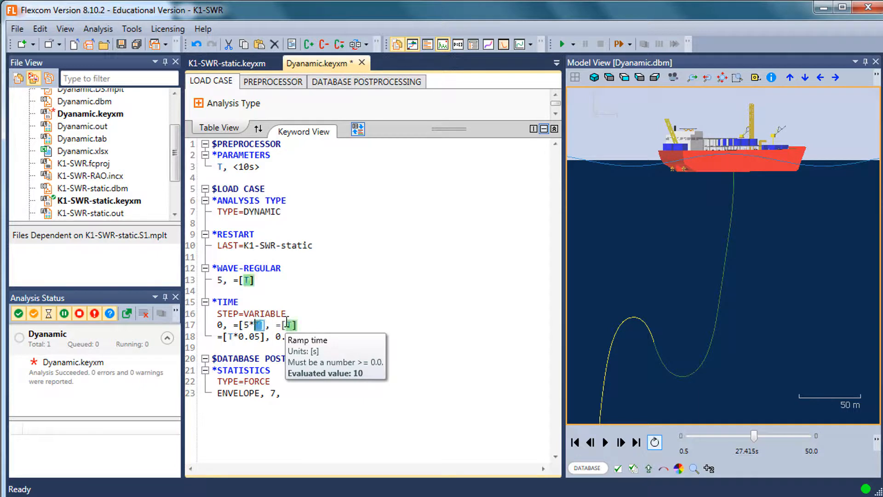
{"action": "left_click", "coordinate": [317, 392]}
{"action": "type", "text": "=[5*T]"}
{"action": "key", "text": "Left"}
{"action": "key", "text": "Left"}
{"action": "key", "text": "Left"}
{"action": "key", "text": "Left"}
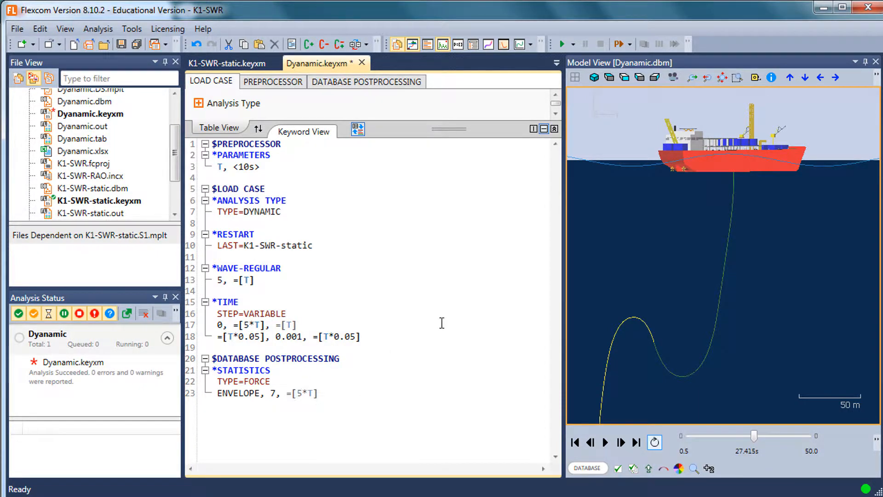
{"action": "key", "text": "Delete"}
{"action": "type", "text": "4"}
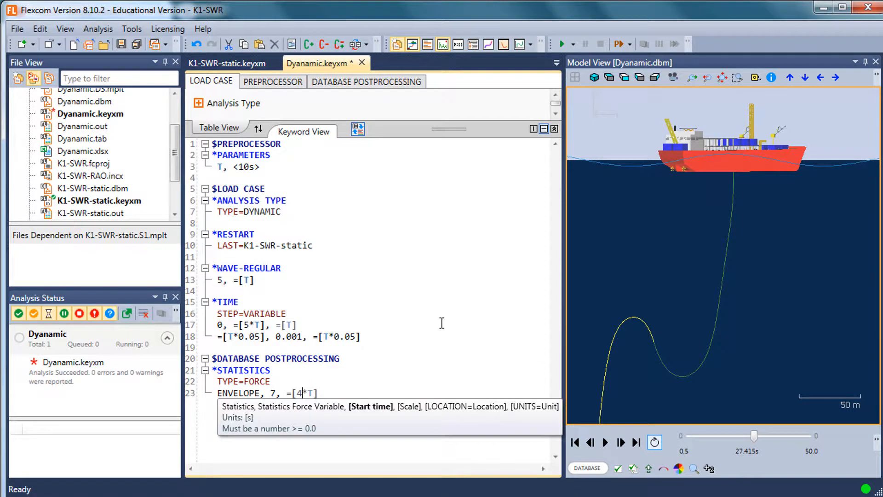
Step: Leave the envelope's scale and location blank and add UNITS=kNm at the end of the line
{"action": "left_click", "coordinate": [378, 392]}
{"action": "type", "text": ", "}
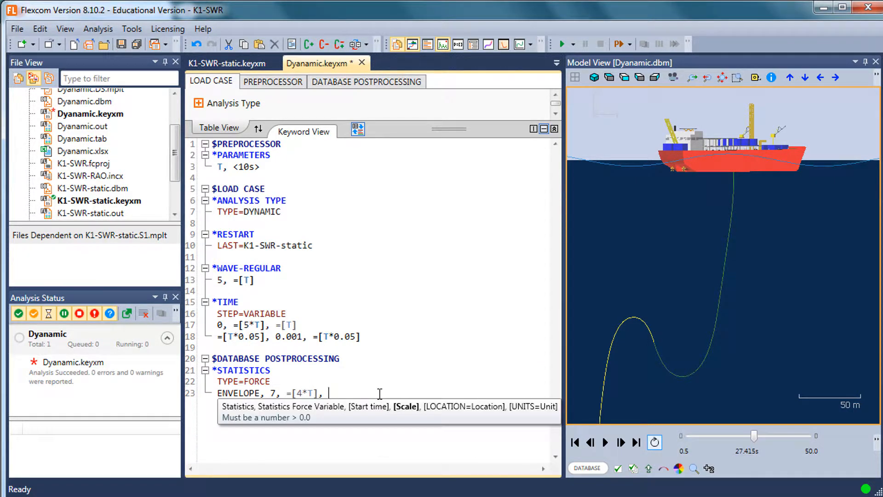
{"action": "type", "text": ", , "}
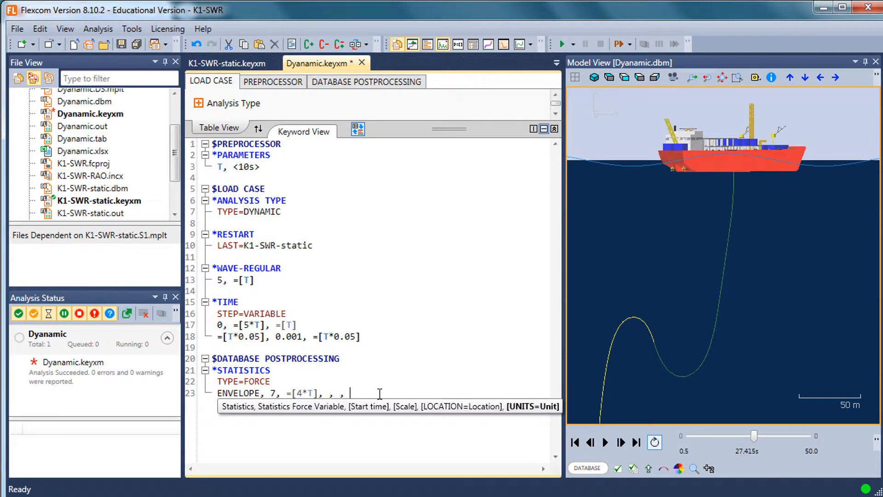
{"action": "type", "text": "UNITS=kNm"}
{"action": "key", "text": "Up"}
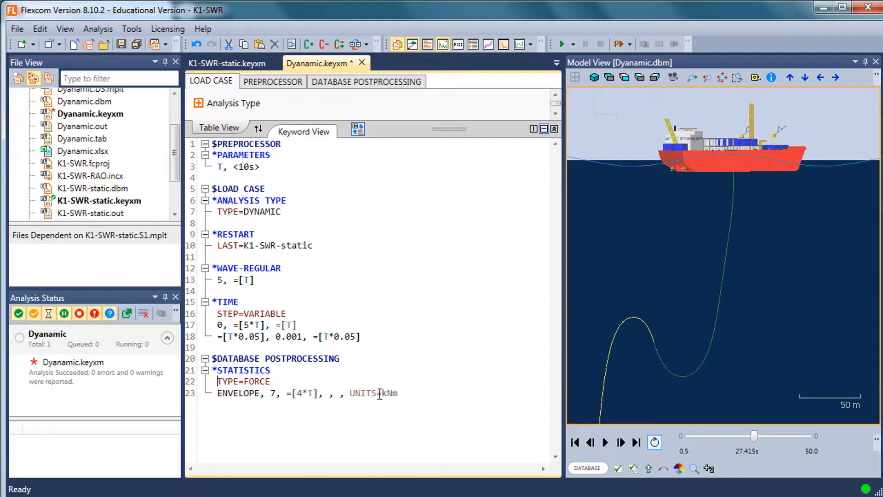
Step: Copy the envelope line, change the original's units to kN, and paste the copy on the line below
{"action": "key", "text": "Down"}
{"action": "key", "text": "Down"}
{"action": "key", "text": "shift+End"}
{"action": "key", "text": "ctrl+c"}
{"action": "key", "text": "End"}
{"action": "key", "text": "Return"}
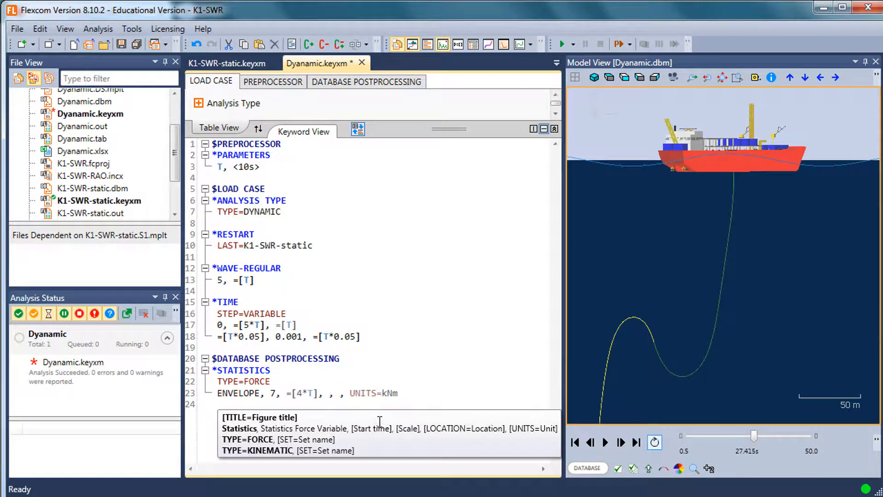
{"action": "left_click", "coordinate": [404, 390]}
{"action": "key", "text": "BackSpace"}
{"action": "key", "text": "Down"}
{"action": "key", "text": "ctrl+v"}
Step: Change the force variable in the copied envelope line to 8
{"action": "key", "text": "ctrl+Left"}
{"action": "key", "text": "ctrl+Left"}
{"action": "key", "text": "ctrl+Left"}
{"action": "key", "text": "ctrl+Left"}
{"action": "key", "text": "ctrl+Left"}
{"action": "key", "text": "ctrl+Left"}
{"action": "key", "text": "ctrl+Left"}
{"action": "key", "text": "ctrl+Left"}
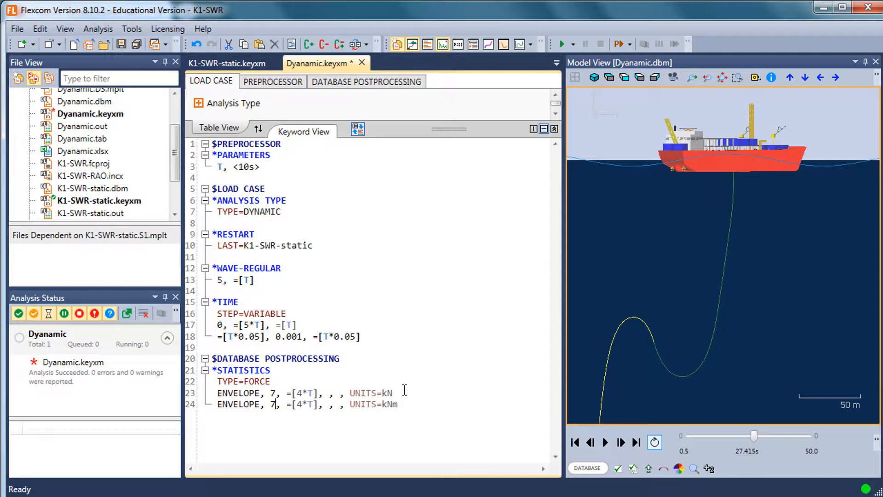
{"action": "key", "text": "BackSpace"}
{"action": "type", "text": "8"}
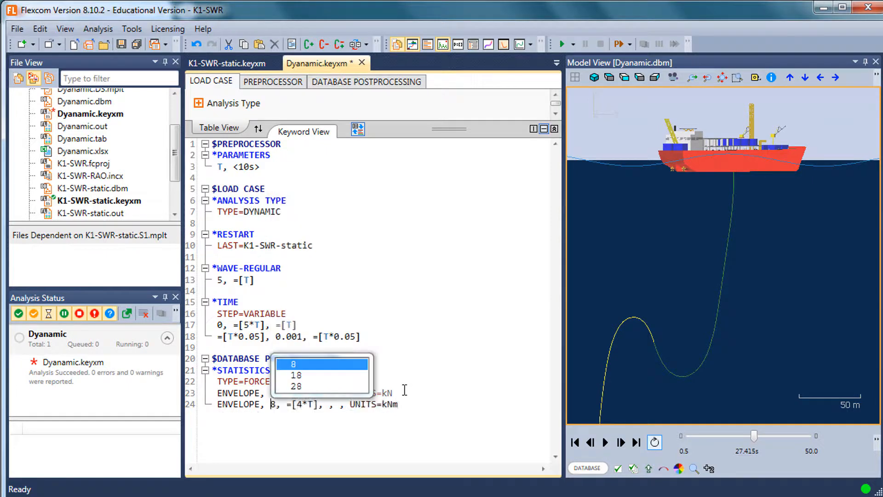
{"action": "left_click", "coordinate": [433, 345]}
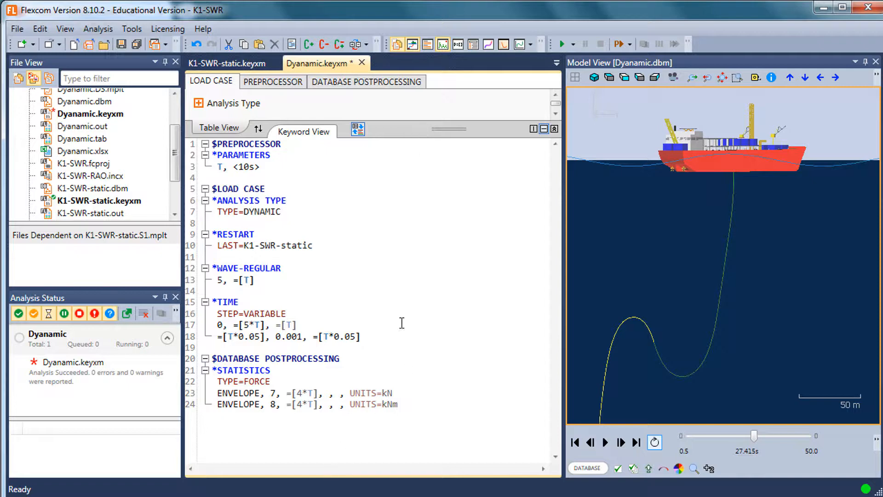
Step: Enlarge the table area and expand the Statistics - Force table for database postprocessing to review both envelope entries
{"action": "left_click_drag", "start_coordinate": [417, 122], "coordinate": [443, 231]}
{"action": "left_click", "coordinate": [361, 90]}
{"action": "left_click", "coordinate": [198, 103]}
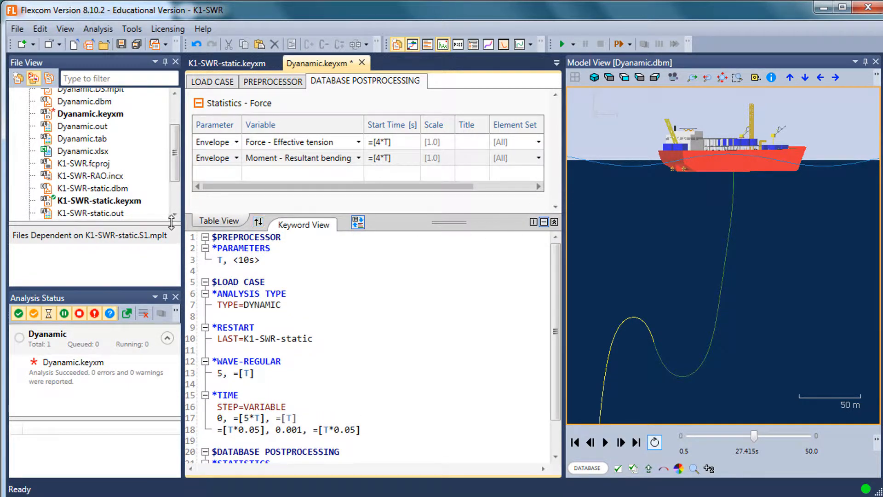
{"action": "left_click", "coordinate": [359, 404]}
{"action": "scroll", "coordinate": [359, 405], "scroll_direction": "down", "scroll_amount": 4}
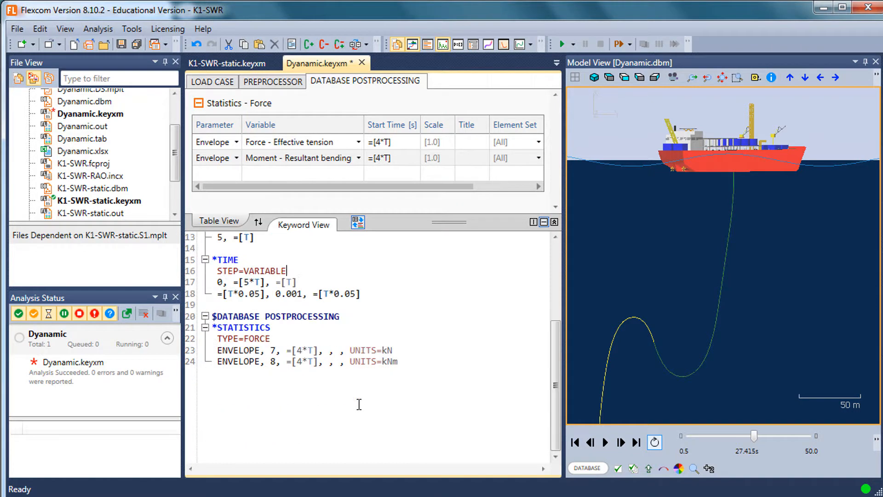
{"action": "scroll", "coordinate": [359, 404], "scroll_direction": "down", "scroll_amount": 2}
{"action": "left_click", "coordinate": [410, 166]}
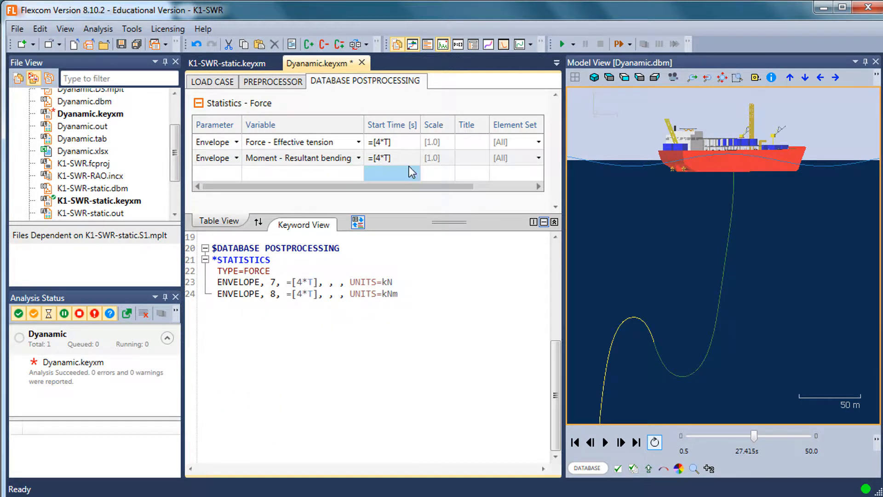
{"action": "left_click", "coordinate": [330, 162]}
{"action": "left_click", "coordinate": [369, 156]}
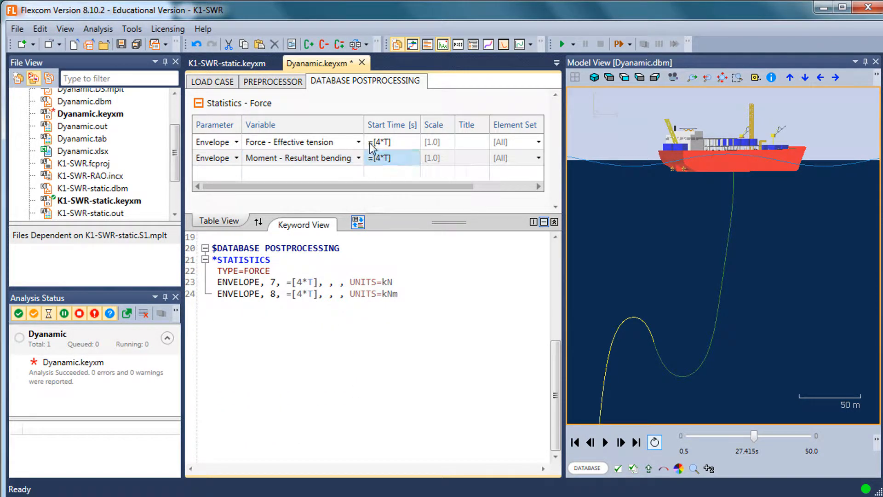
{"action": "left_click", "coordinate": [359, 147]}
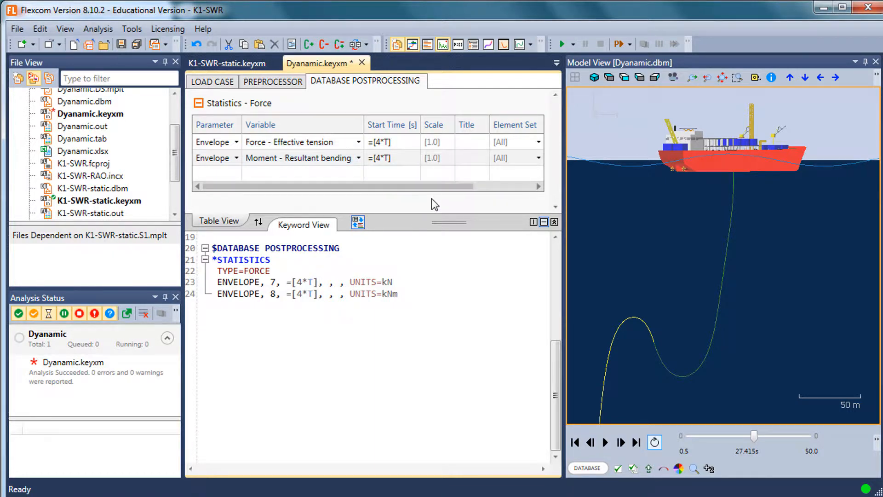
Step: Set the element set to Riser for both the effective tension and resultant bending envelopes, and run the postprocessing
{"action": "left_click", "coordinate": [538, 142]}
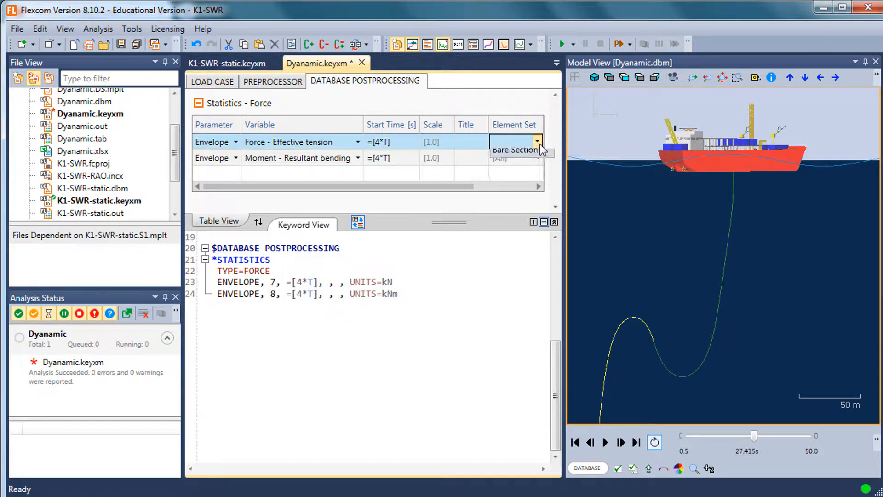
{"action": "left_click", "coordinate": [537, 142]}
{"action": "left_click", "coordinate": [534, 170]}
{"action": "left_click", "coordinate": [538, 159]}
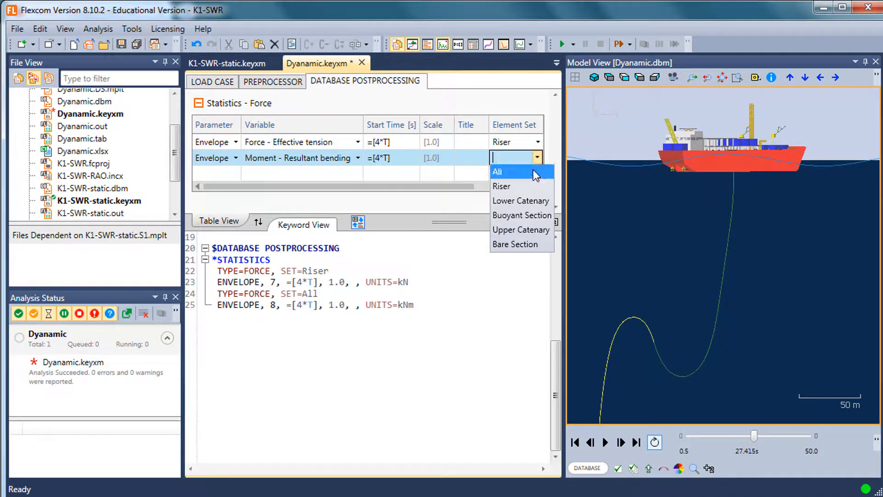
{"action": "left_click", "coordinate": [529, 187]}
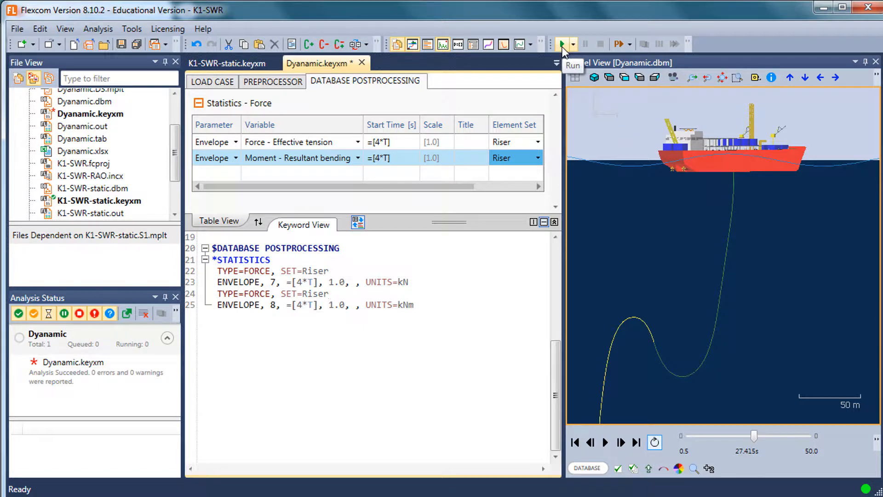
{"action": "left_click", "coordinate": [618, 45]}
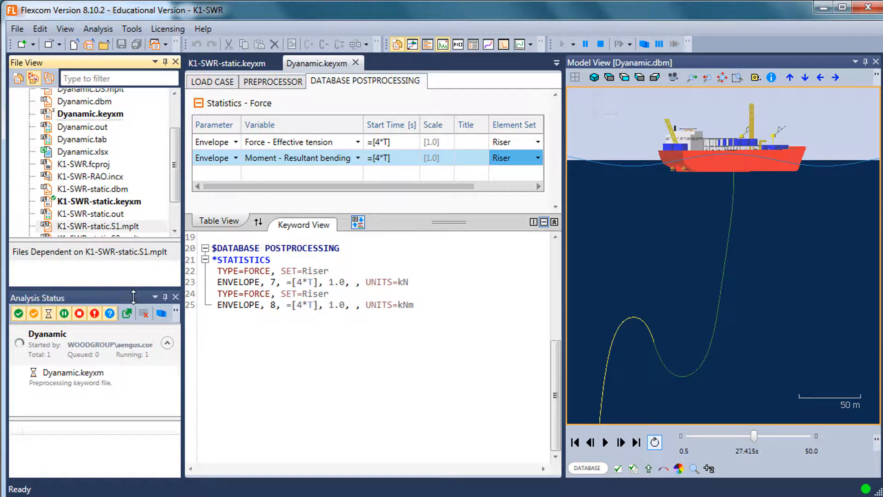
Step: Open the Dyanamic.D1.mplt plot and close the Model View to give the plot more room
{"action": "left_click", "coordinate": [176, 120]}
{"action": "double_click", "coordinate": [109, 121]}
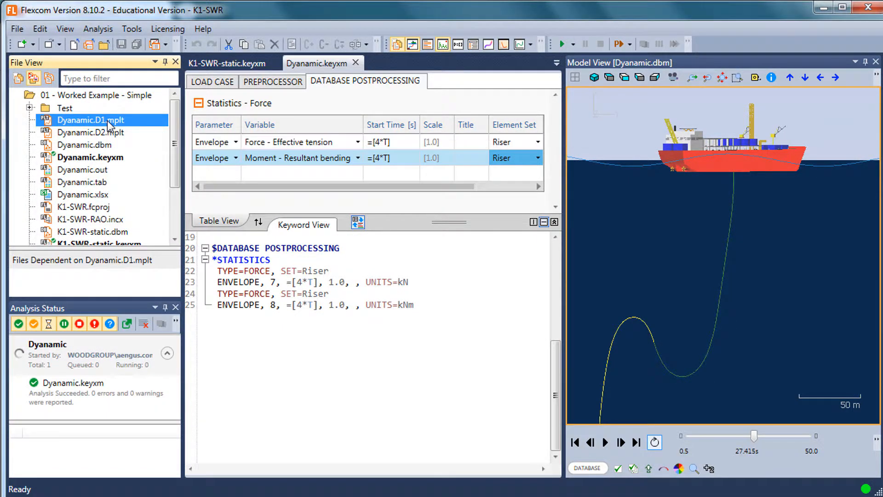
{"action": "left_click", "coordinate": [875, 62]}
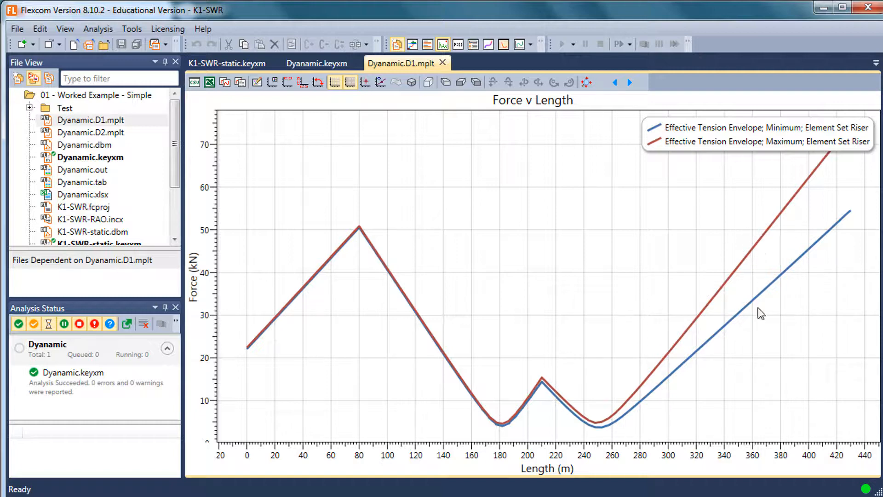
Step: Switch to the Dyanamic.D2.mplt plot and inspect the peak point of the maximum resultant bending moment envelope
{"action": "left_click", "coordinate": [630, 82]}
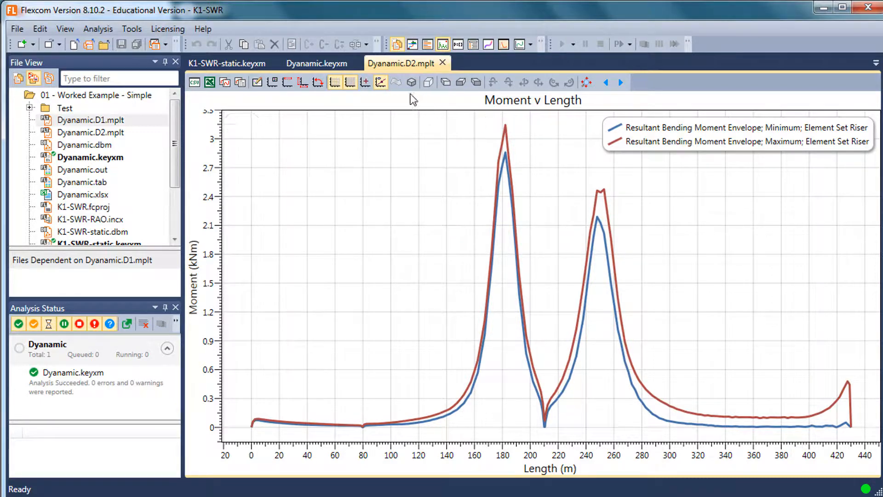
{"action": "mouse_move", "coordinate": [507, 126]}
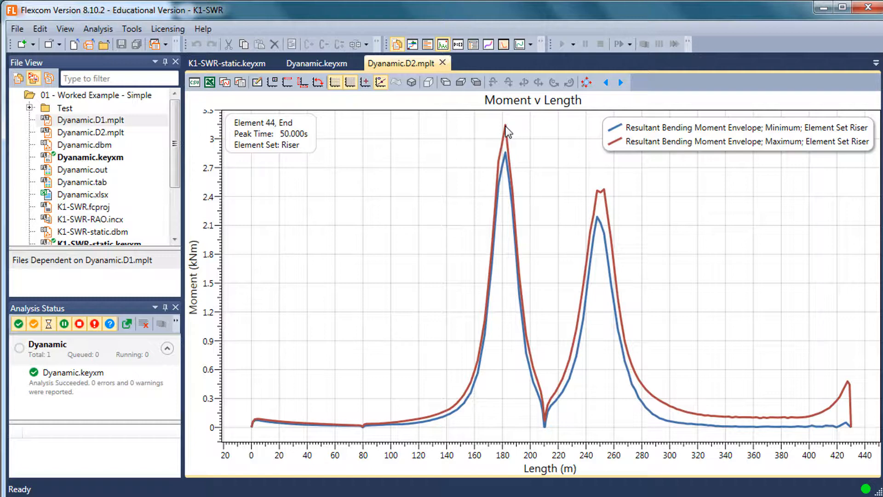
Step: Add a *TIMETRACE keyword below the *STATISTICS block in the keyword text of Dyanamic.keyxm
{"action": "left_click", "coordinate": [326, 64]}
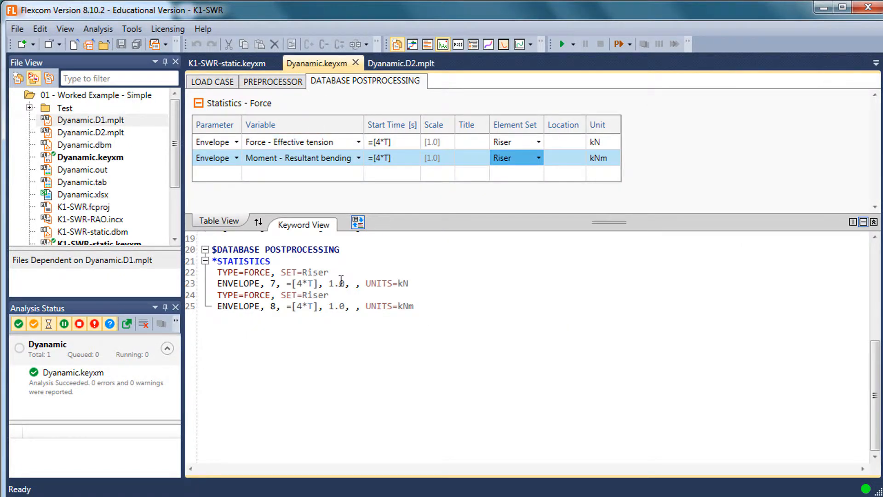
{"action": "left_click", "coordinate": [289, 345]}
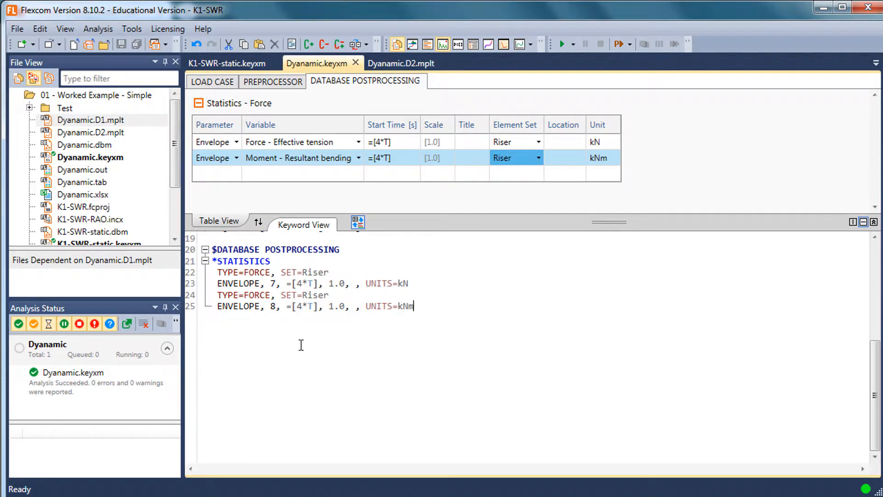
{"action": "key", "text": "Return"}
{"action": "key", "text": "Return"}
{"action": "type", "text": "*tim"}
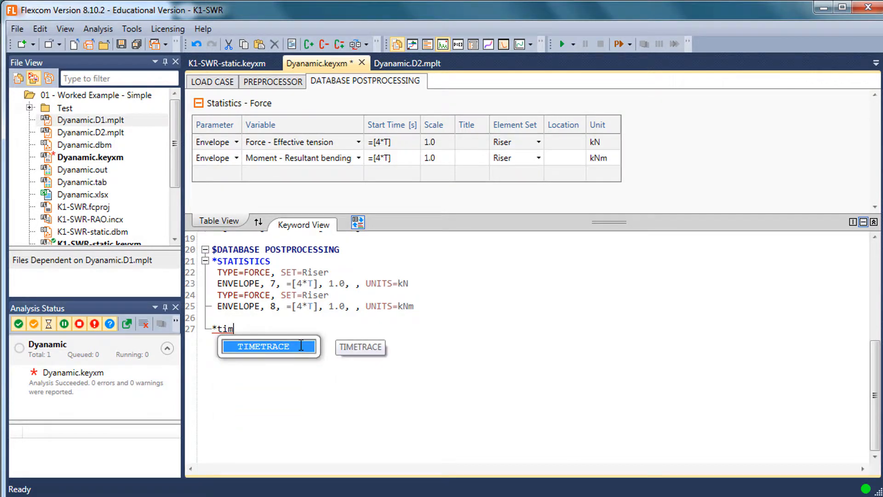
{"action": "key", "text": "Return"}
{"action": "key", "text": "Return"}
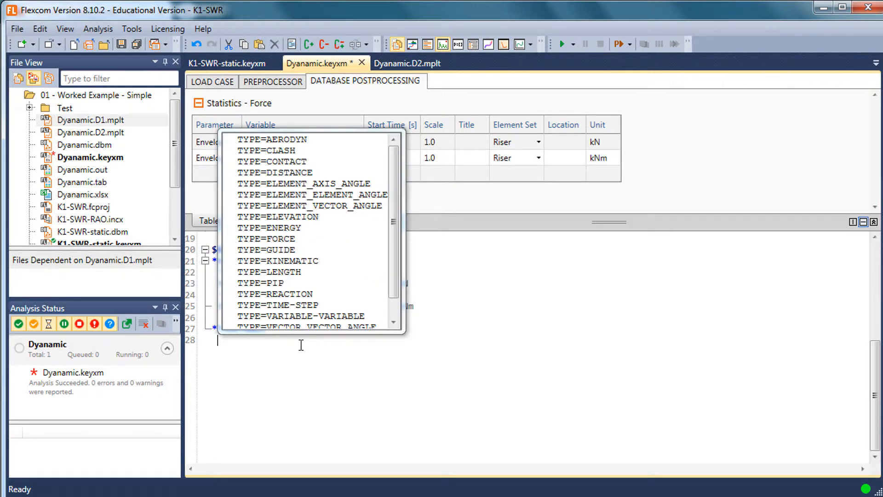
Step: Set the timetrace type to FORCE and begin its data line
{"action": "key", "text": "Down"}
{"action": "key", "text": "Down"}
{"action": "key", "text": "Down"}
{"action": "key", "text": "Down"}
{"action": "key", "text": "Down"}
{"action": "key", "text": "Down"}
{"action": "key", "text": "Down"}
{"action": "key", "text": "Down"}
{"action": "key", "text": "Down"}
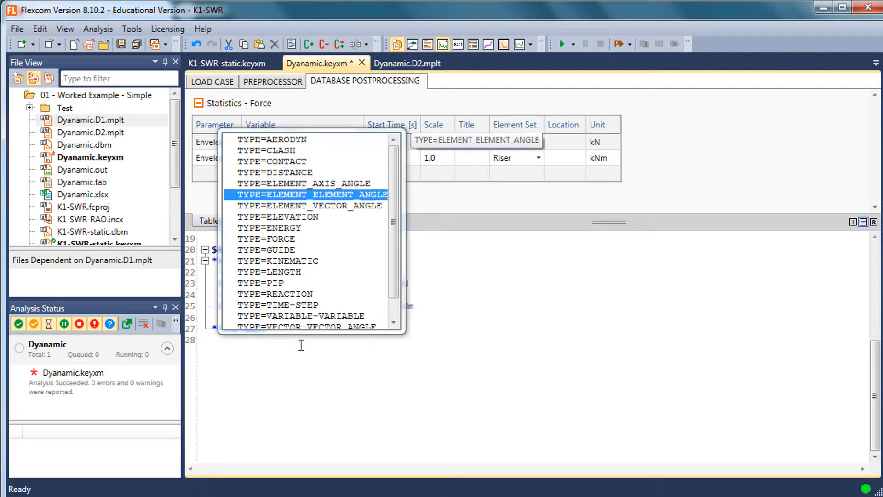
{"action": "key", "text": "Down"}
{"action": "key", "text": "Return"}
{"action": "key", "text": "Return"}
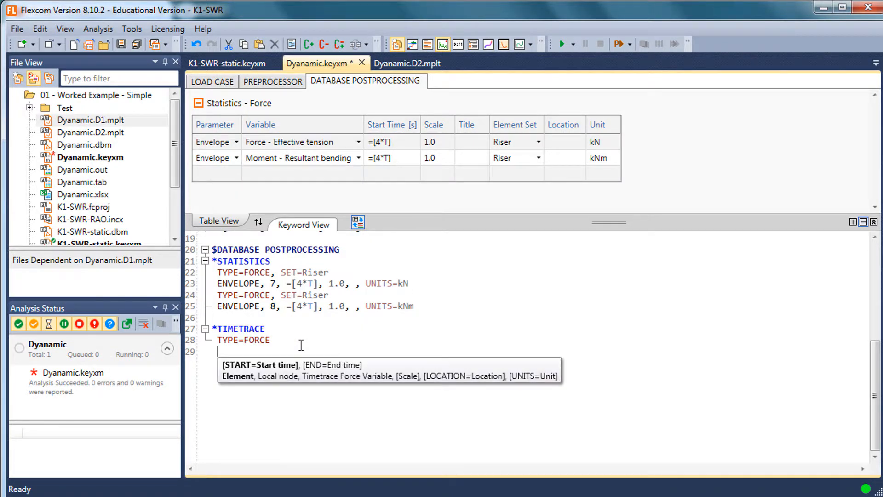
Step: Define the force timetrace for element 44, local node 3, variable 8, with units kNm, and save the file
{"action": "type", "text": "44, 3,"}
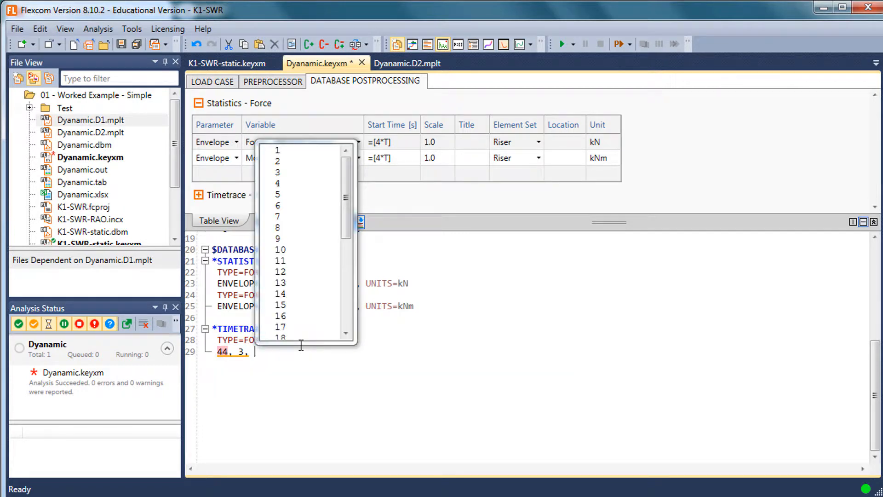
{"action": "type", "text": " 8, "}
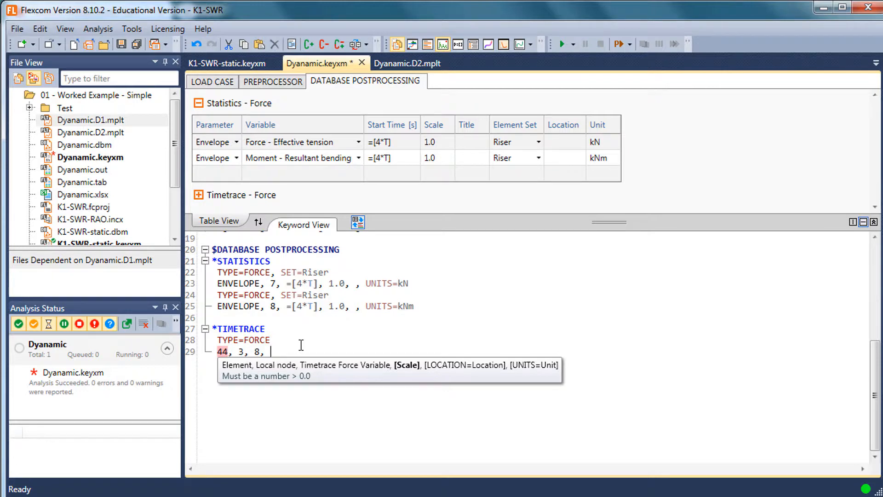
{"action": "type", "text": ", "}
{"action": "type", "text": ", "}
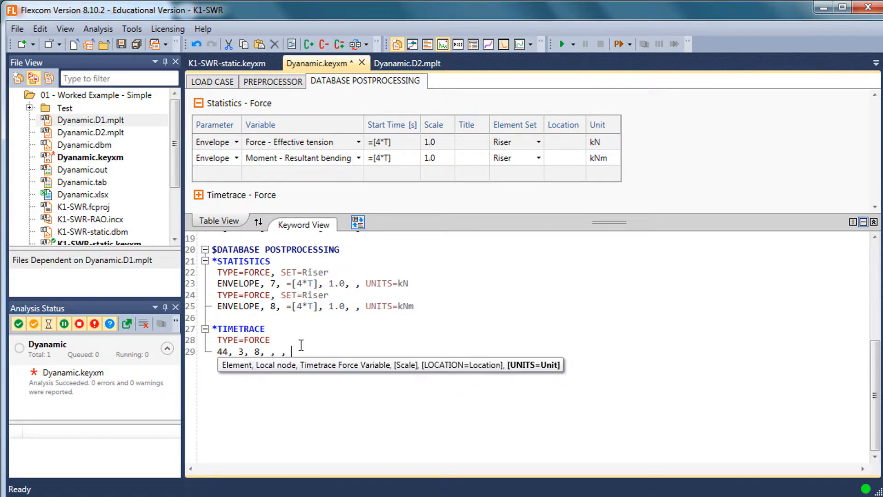
{"action": "type", "text": "UNITS=kNm"}
{"action": "key", "text": "ctrl+s"}
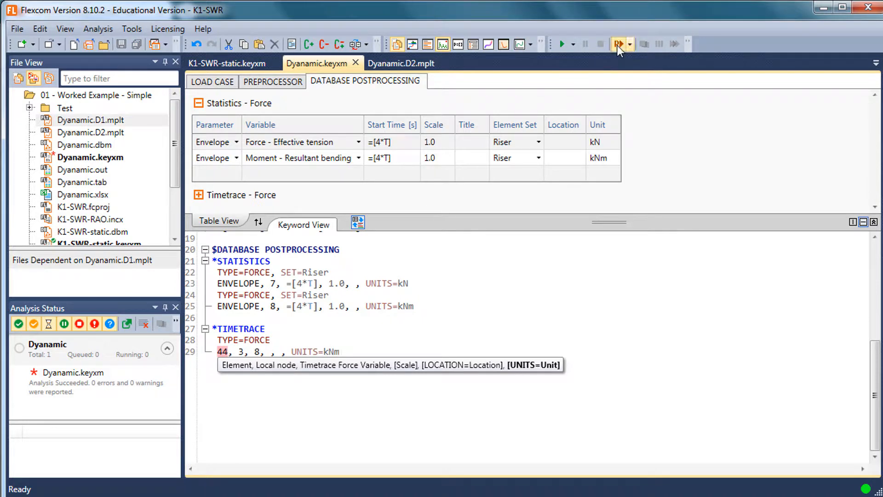
Step: Run the database postprocessing and open the Dyanamic.T1.mplt timetrace plot
{"action": "left_click", "coordinate": [618, 45]}
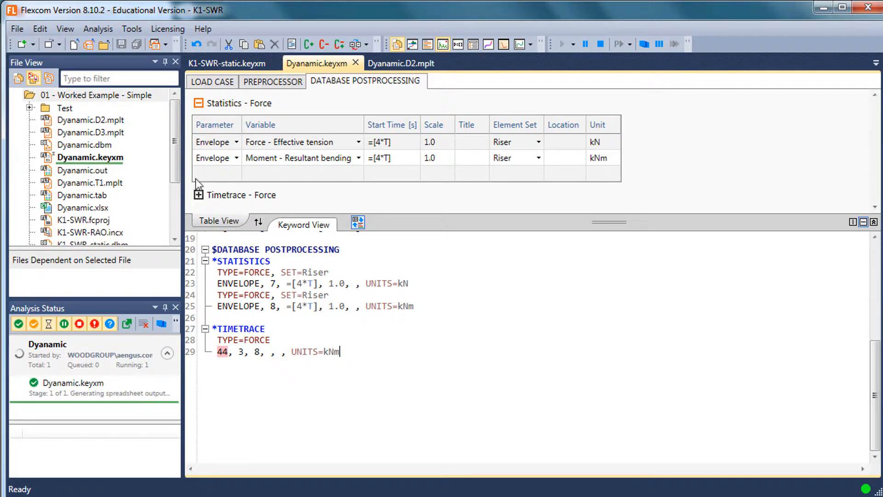
{"action": "left_click", "coordinate": [112, 183]}
{"action": "double_click", "coordinate": [111, 183]}
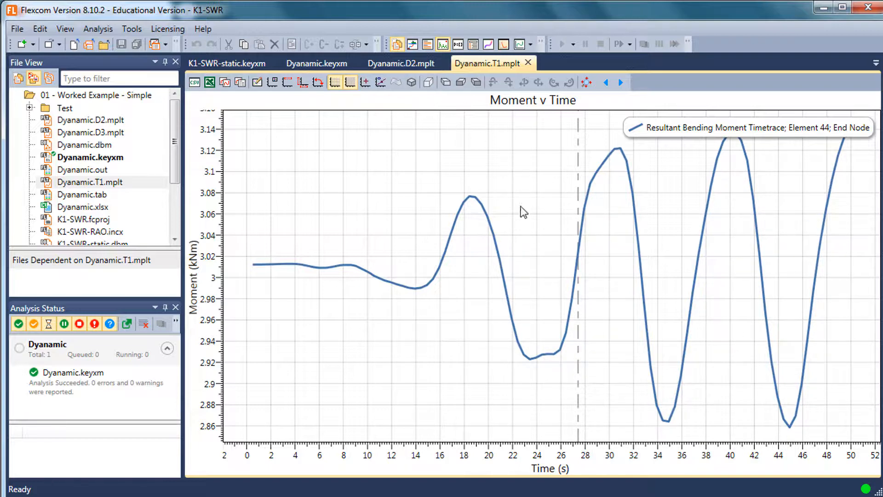
Step: Check the *TIME settings in the Dyanamic.keyxm keywords, then return to the Dyanamic.T1.mplt plot
{"action": "left_click", "coordinate": [317, 63]}
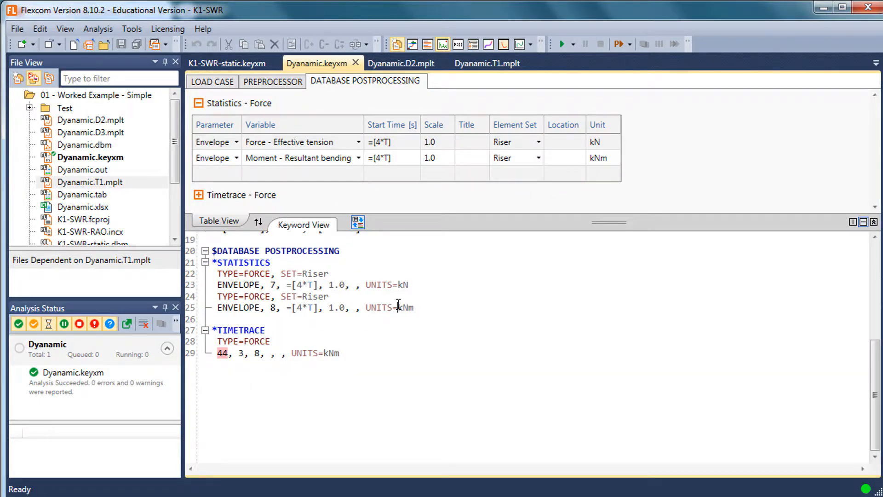
{"action": "left_click", "coordinate": [398, 308]}
{"action": "scroll", "coordinate": [399, 307], "scroll_direction": "up", "scroll_amount": 3}
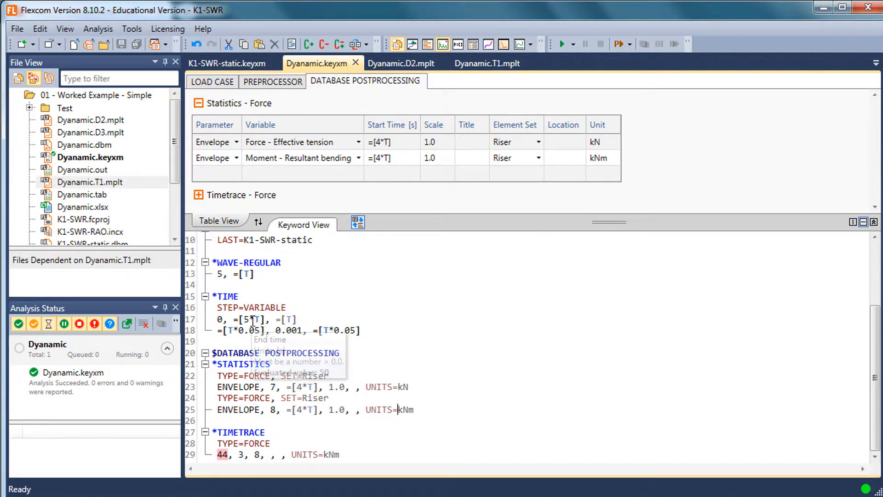
{"action": "mouse_move", "coordinate": [289, 318]}
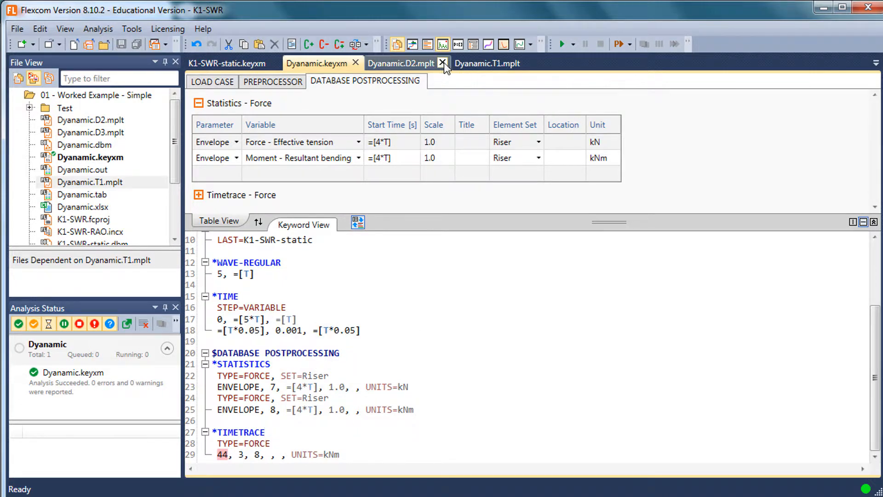
{"action": "left_click", "coordinate": [465, 64]}
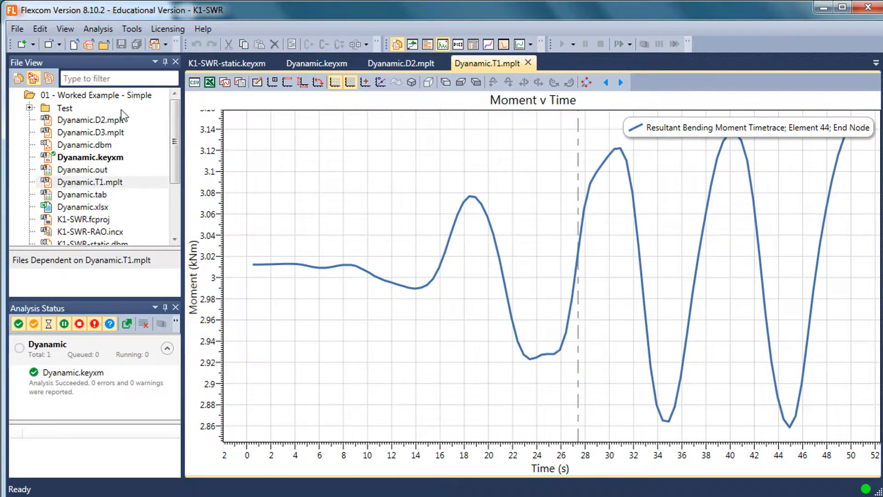
Step: Show the Model View beside the plot and find element 44 in the riser model
{"action": "left_click", "coordinate": [411, 43]}
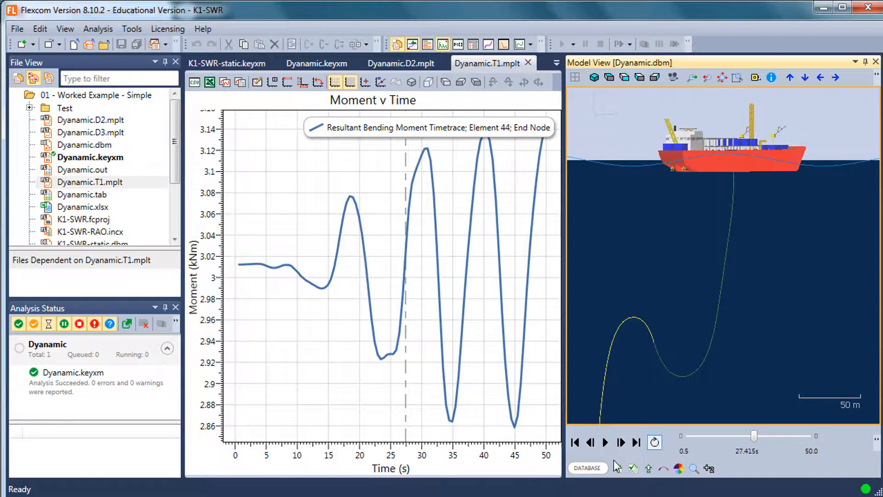
{"action": "left_click", "coordinate": [694, 468]}
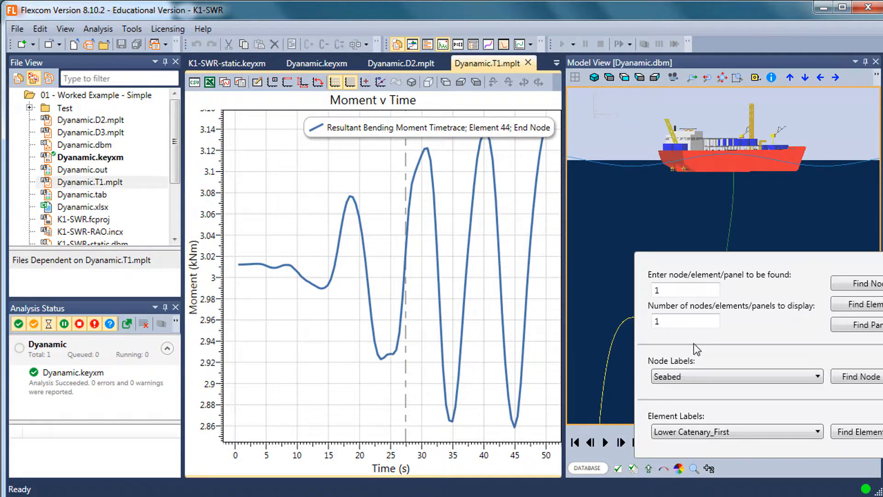
{"action": "double_click", "coordinate": [674, 286]}
{"action": "type", "text": "44"}
{"action": "left_click", "coordinate": [711, 318]}
{"action": "left_click", "coordinate": [849, 304]}
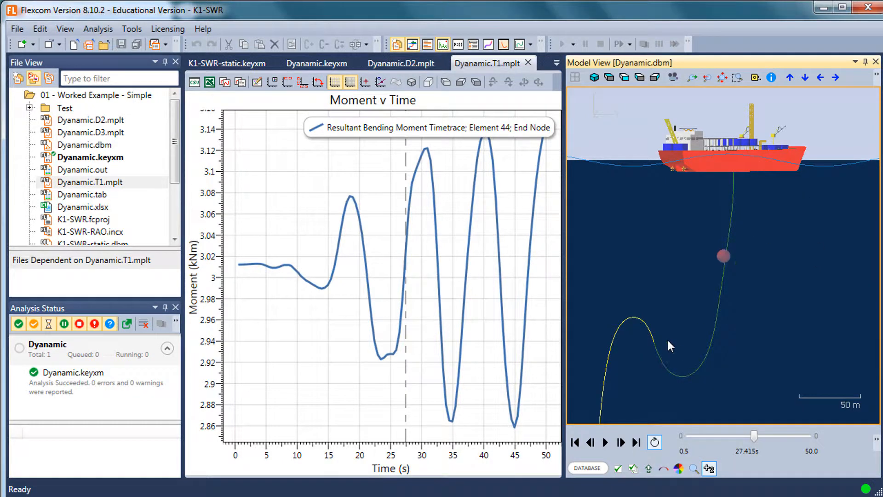
Step: Examine the position of element 44 along the riser, up close and relative to the whole model
{"action": "left_click_drag", "start_coordinate": [668, 341], "coordinate": [692, 277]}
{"action": "scroll", "coordinate": [697, 285], "scroll_direction": "down", "scroll_amount": 3}
{"action": "scroll", "coordinate": [698, 288], "scroll_direction": "up", "scroll_amount": 3}
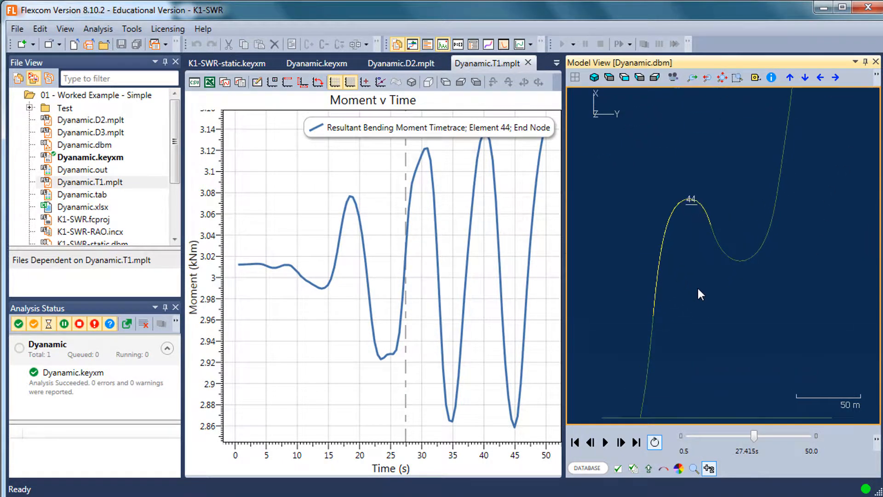
{"action": "scroll", "coordinate": [697, 286], "scroll_direction": "up", "scroll_amount": 1}
{"action": "left_click_drag", "start_coordinate": [711, 221], "coordinate": [719, 318]}
{"action": "scroll", "coordinate": [719, 317], "scroll_direction": "up", "scroll_amount": 4}
{"action": "left_click_drag", "start_coordinate": [681, 346], "coordinate": [742, 277]}
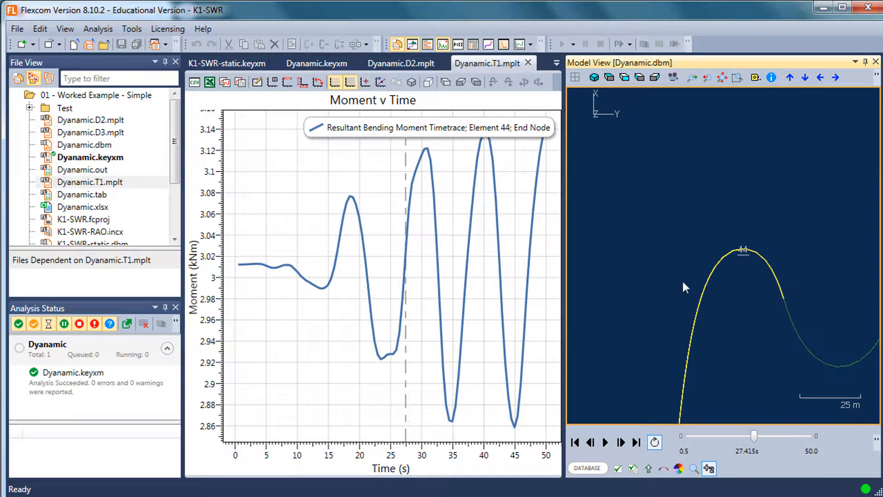
{"action": "scroll", "coordinate": [766, 222], "scroll_direction": "up", "scroll_amount": 2}
{"action": "scroll", "coordinate": [729, 256], "scroll_direction": "up", "scroll_amount": 2}
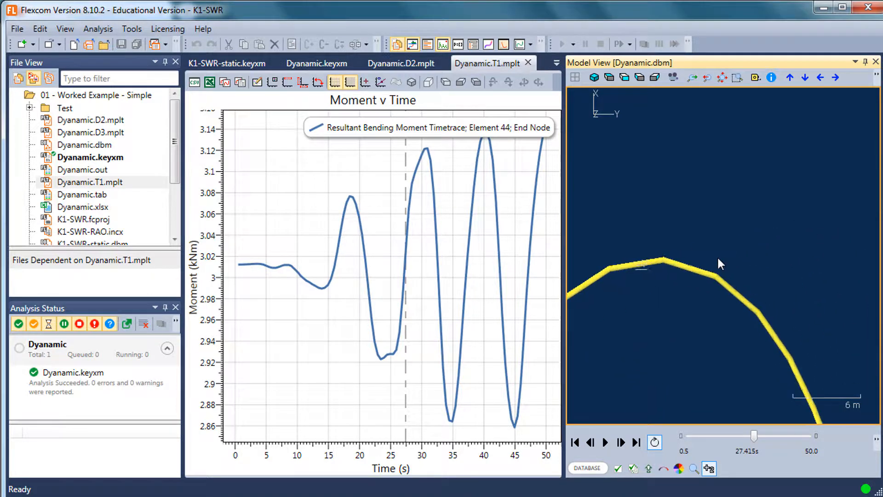
{"action": "scroll", "coordinate": [717, 256], "scroll_direction": "up", "scroll_amount": 1}
{"action": "left_click_drag", "start_coordinate": [698, 279], "coordinate": [761, 262]}
{"action": "scroll", "coordinate": [677, 236], "scroll_direction": "up", "scroll_amount": 1}
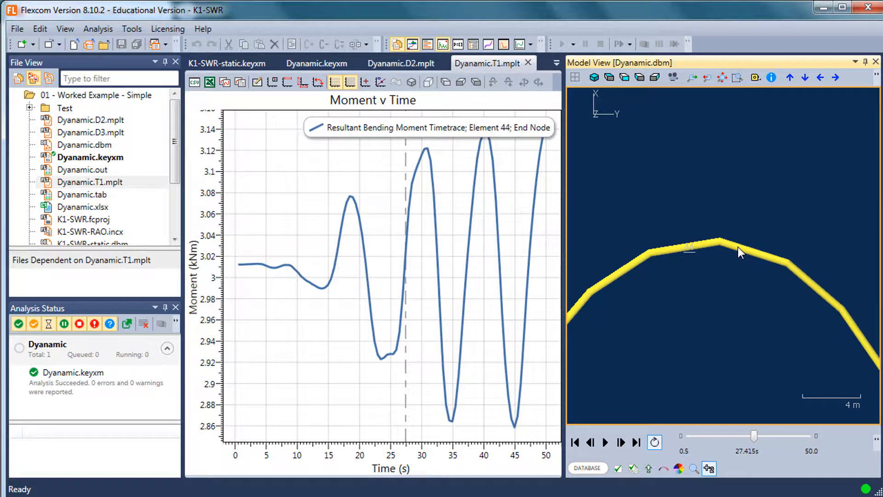
{"action": "scroll", "coordinate": [738, 247], "scroll_direction": "down", "scroll_amount": 5}
{"action": "scroll", "coordinate": [738, 246], "scroll_direction": "down", "scroll_amount": 3}
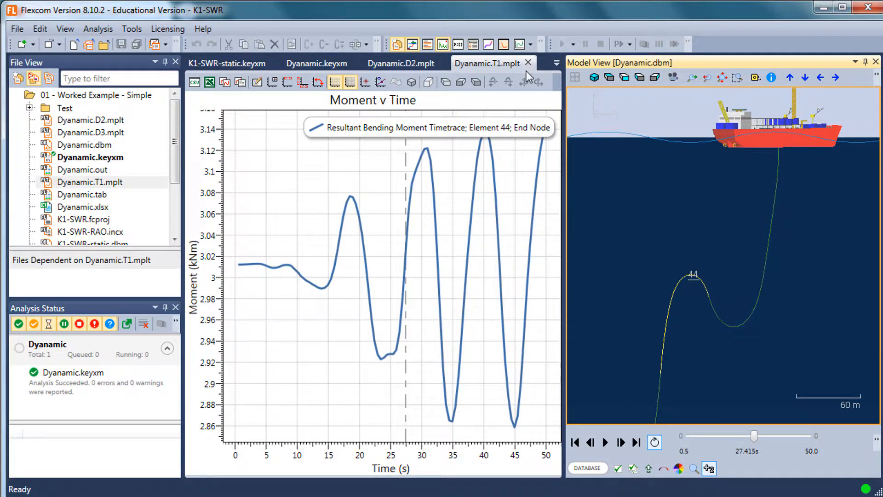
Step: Collapse the Statistics - Force table in Dyanamic.keyxm and enlarge the keyword area to review the $DATABASE POSTPROCESSING block
{"action": "left_click", "coordinate": [291, 64]}
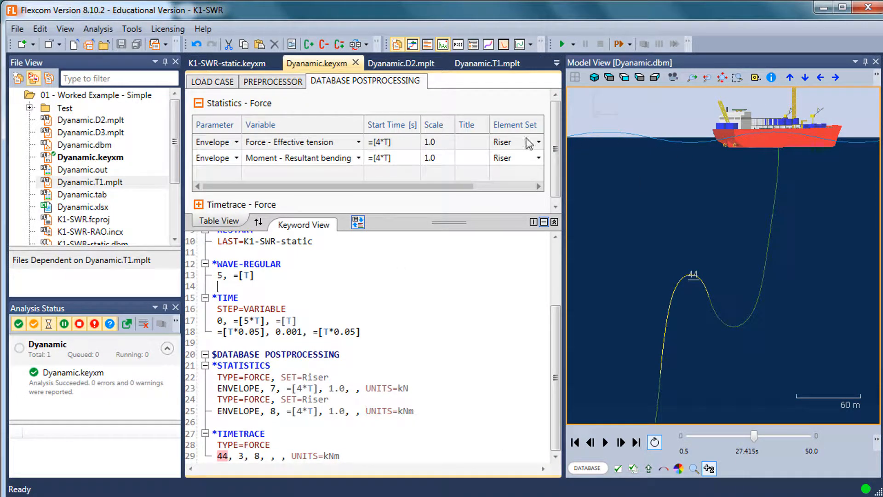
{"action": "left_click", "coordinate": [199, 103]}
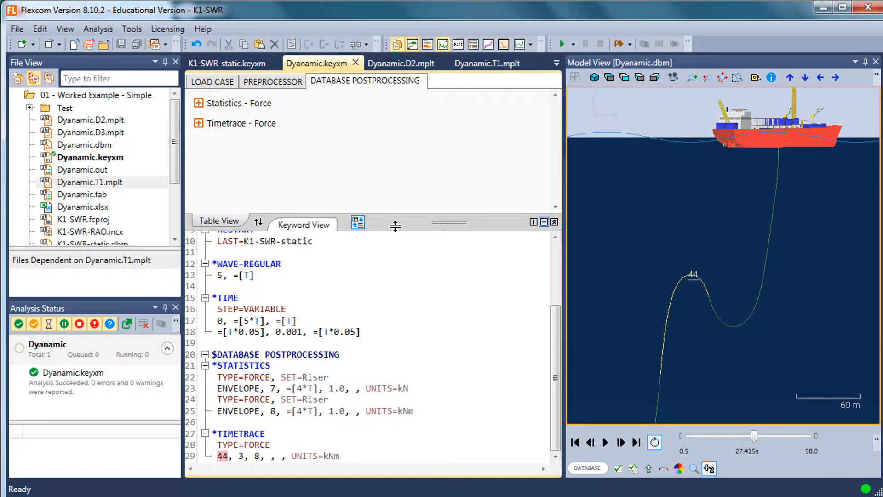
{"action": "left_click_drag", "start_coordinate": [395, 223], "coordinate": [396, 172]}
{"action": "left_click", "coordinate": [374, 316]}
{"action": "scroll", "coordinate": [374, 316], "scroll_direction": "down", "scroll_amount": 5}
{"action": "scroll", "coordinate": [322, 285], "scroll_direction": "up", "scroll_amount": 1}
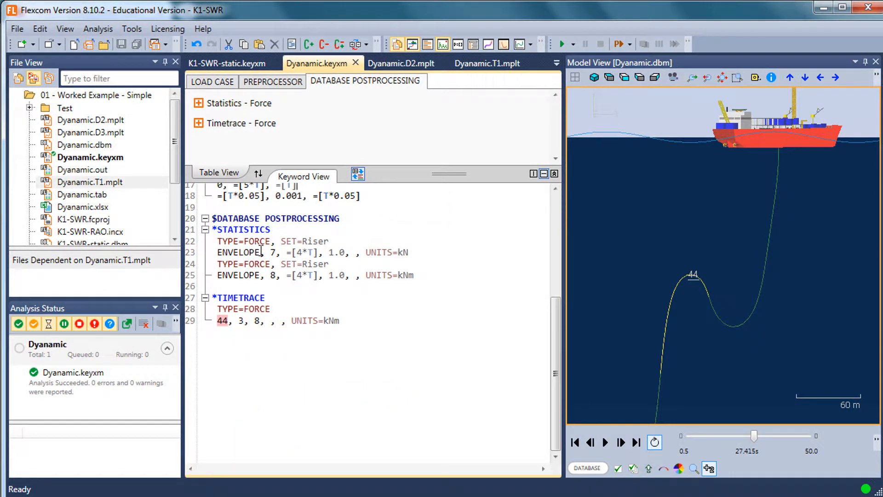
{"action": "left_click_drag", "start_coordinate": [375, 322], "coordinate": [192, 220]}
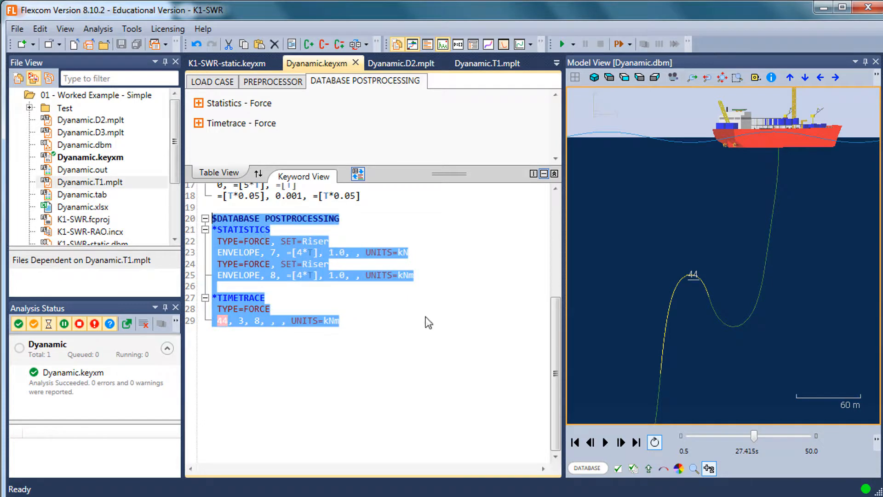
{"action": "left_click", "coordinate": [425, 322]}
{"action": "left_click_drag", "start_coordinate": [449, 173], "coordinate": [450, 191]}
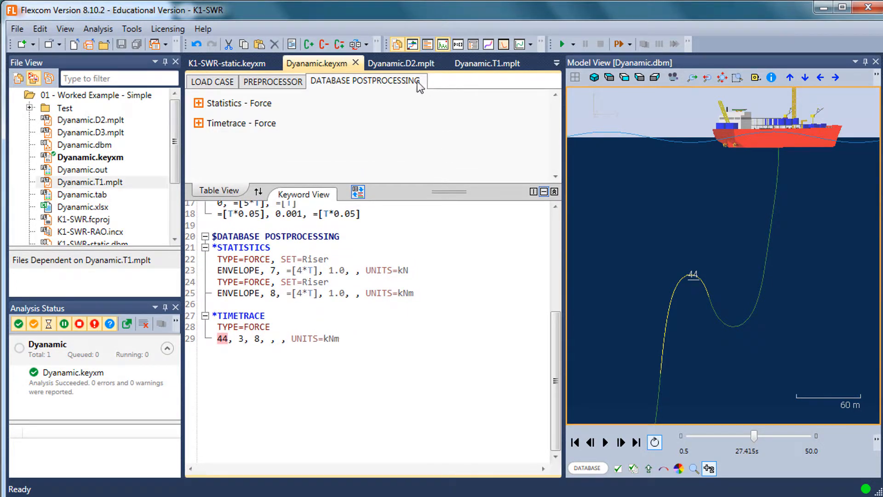
Step: Look through the timetrace features that can be added to the database postprocessing section
{"action": "right_click", "coordinate": [364, 120]}
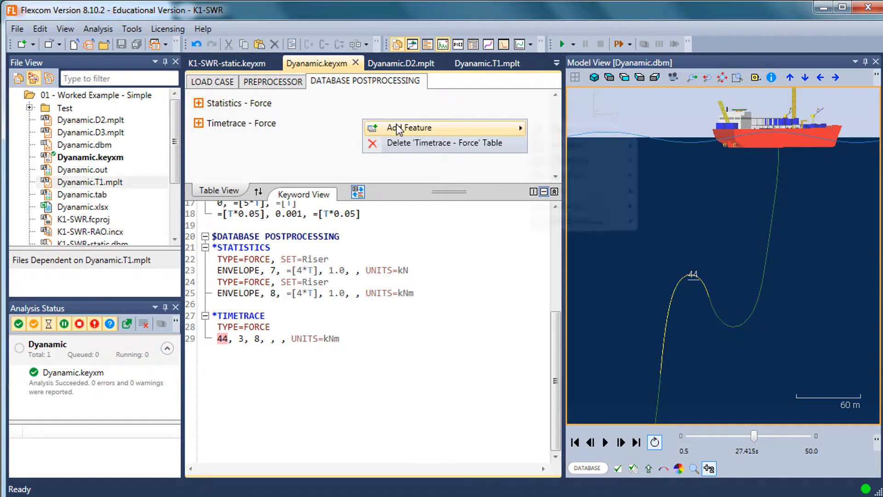
{"action": "mouse_move", "coordinate": [398, 129]}
{"action": "mouse_move", "coordinate": [581, 160]}
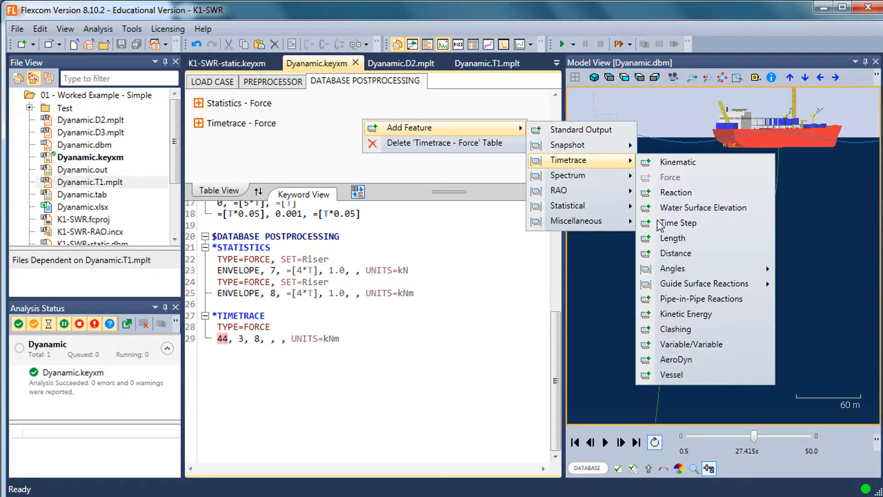
{"action": "left_click", "coordinate": [317, 144]}
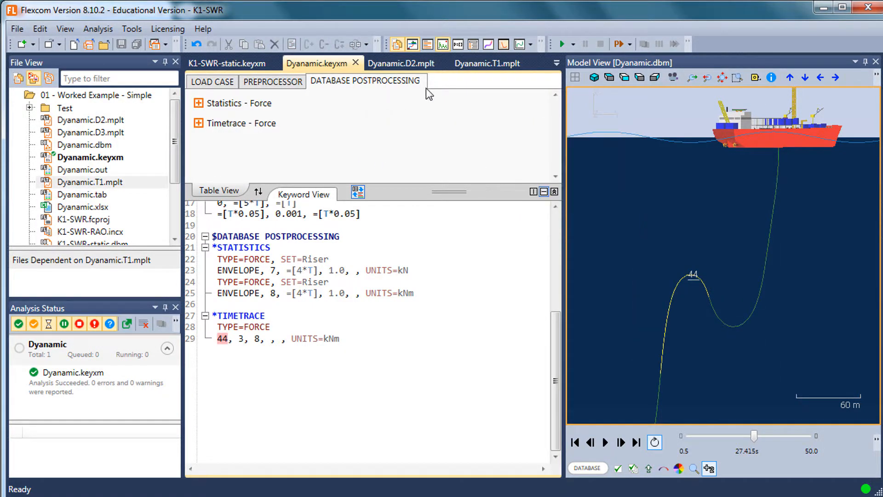
Step: Add a SUMMARY POSTPROCESSING section to Dyanamic.keyxm and give it a Force Envelope feature
{"action": "right_click", "coordinate": [451, 86]}
{"action": "mouse_move", "coordinate": [507, 94]}
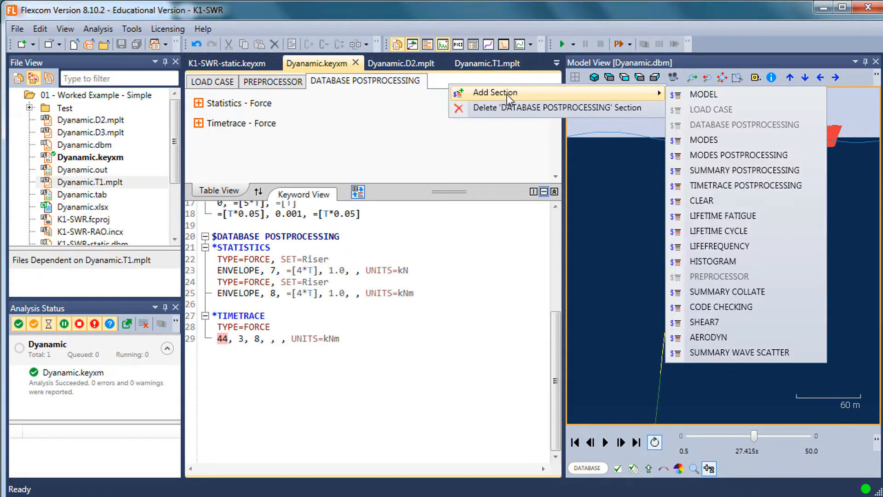
{"action": "left_click", "coordinate": [736, 169]}
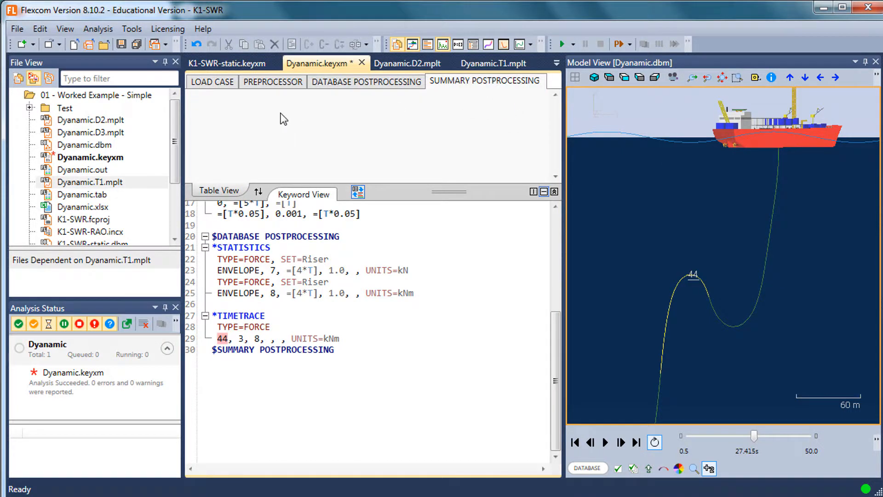
{"action": "right_click", "coordinate": [247, 106]}
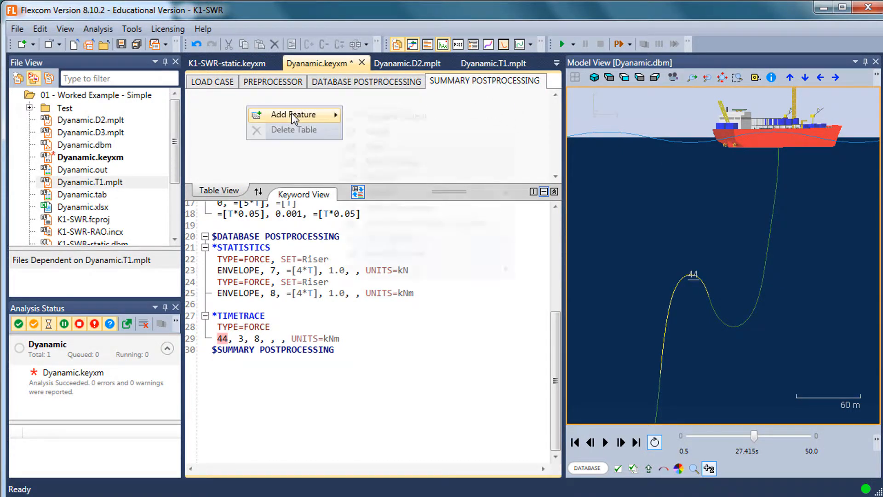
{"action": "mouse_move", "coordinate": [293, 118]}
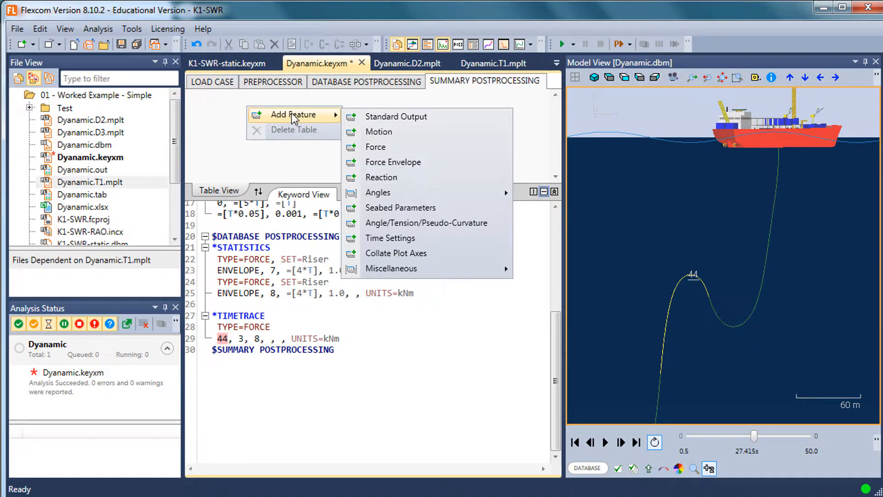
{"action": "left_click", "coordinate": [406, 163]}
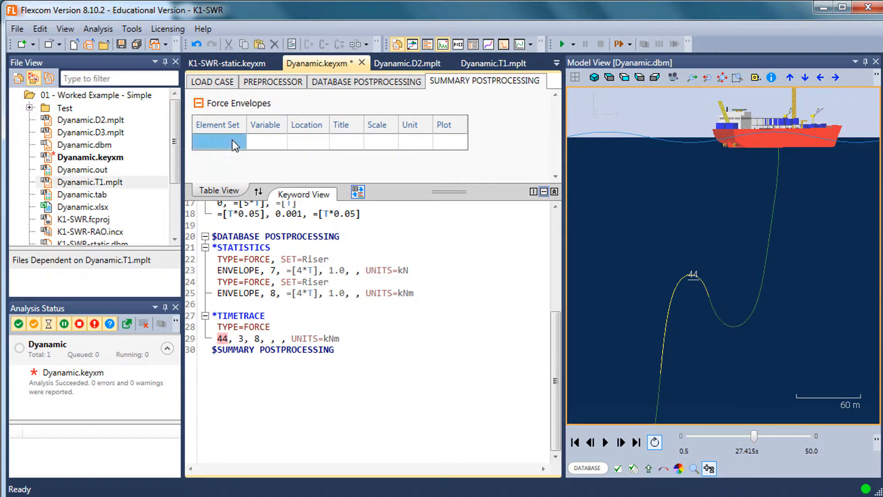
Step: Define the first force envelope for the Riser element set with variable Force - Effective tension and unit kN
{"action": "left_click", "coordinate": [241, 146]}
{"action": "left_click", "coordinate": [241, 145]}
{"action": "left_click", "coordinate": [236, 170]}
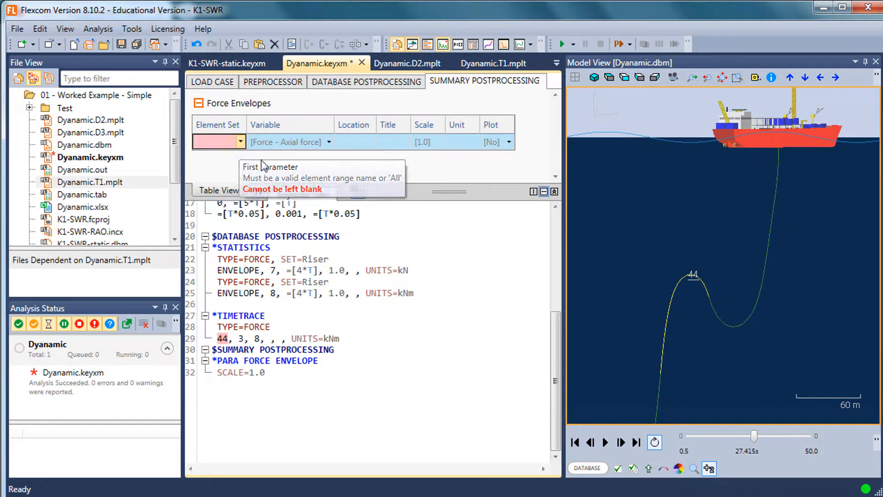
{"action": "left_click", "coordinate": [322, 142]}
{"action": "left_click", "coordinate": [322, 142]}
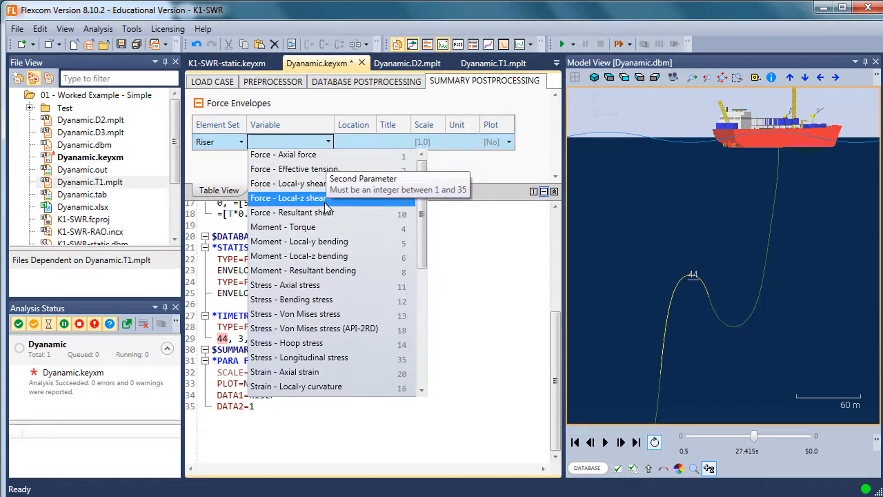
{"action": "left_click", "coordinate": [318, 169]}
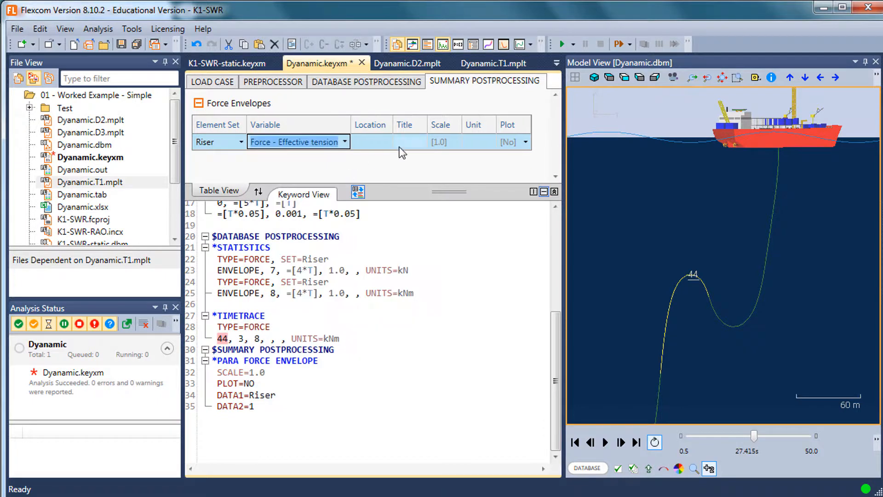
{"action": "left_click", "coordinate": [479, 143]}
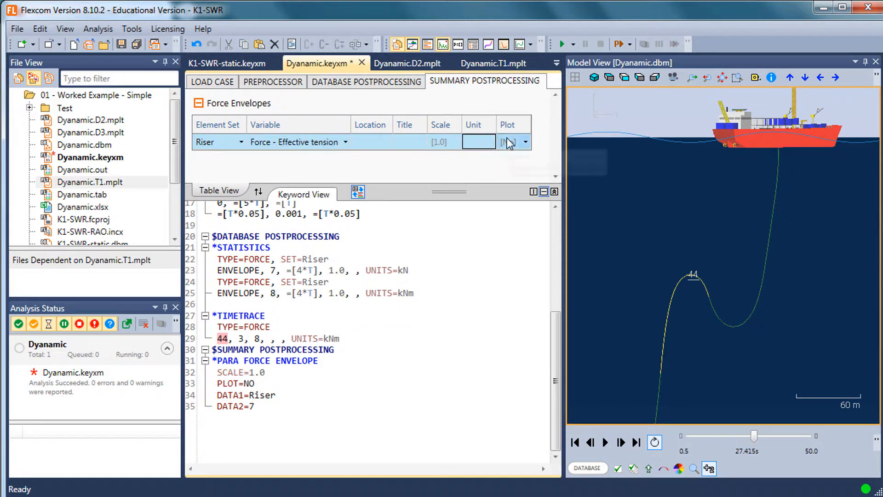
{"action": "left_click", "coordinate": [509, 143]}
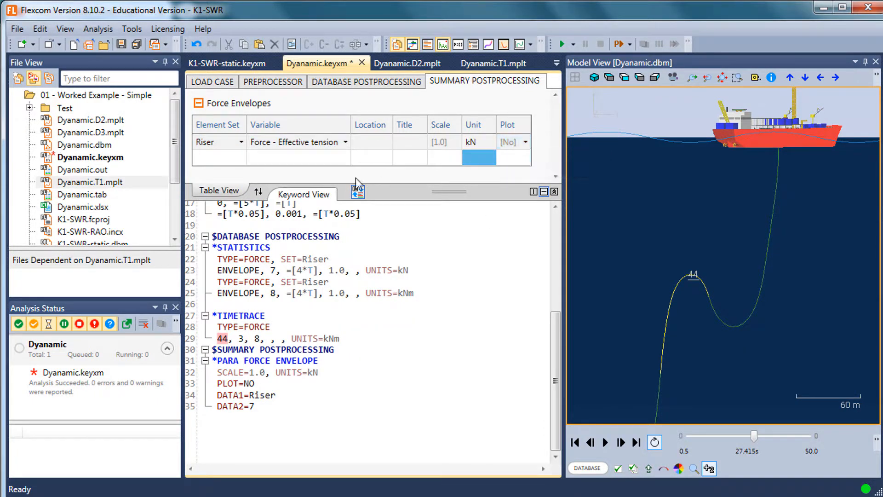
Step: Add a second force envelope for the Riser set with variable Moment - Resultant bending and unit kNm
{"action": "left_click", "coordinate": [225, 157]}
{"action": "left_click", "coordinate": [225, 157]}
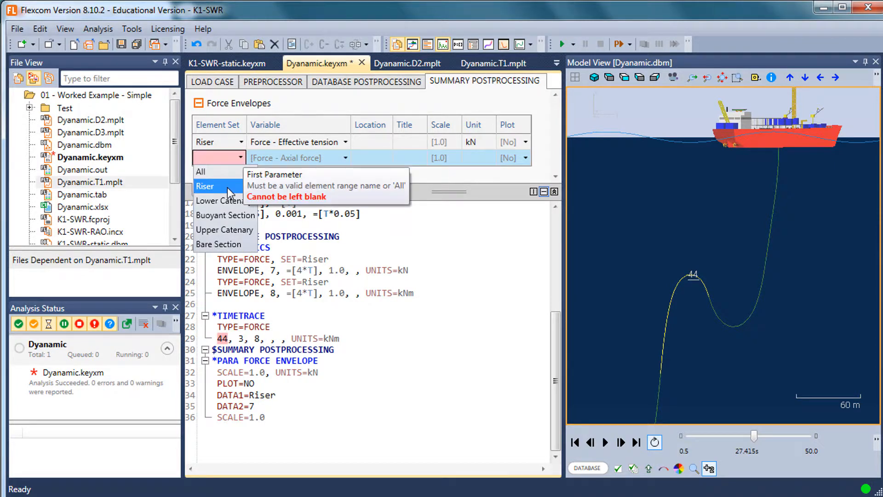
{"action": "left_click", "coordinate": [203, 183]}
{"action": "left_click", "coordinate": [316, 160]}
{"action": "left_click", "coordinate": [316, 160]}
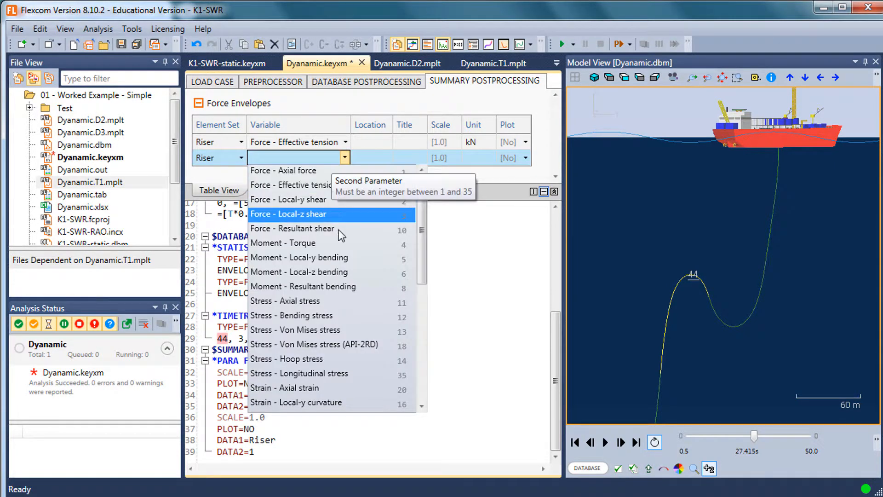
{"action": "left_click", "coordinate": [350, 286]}
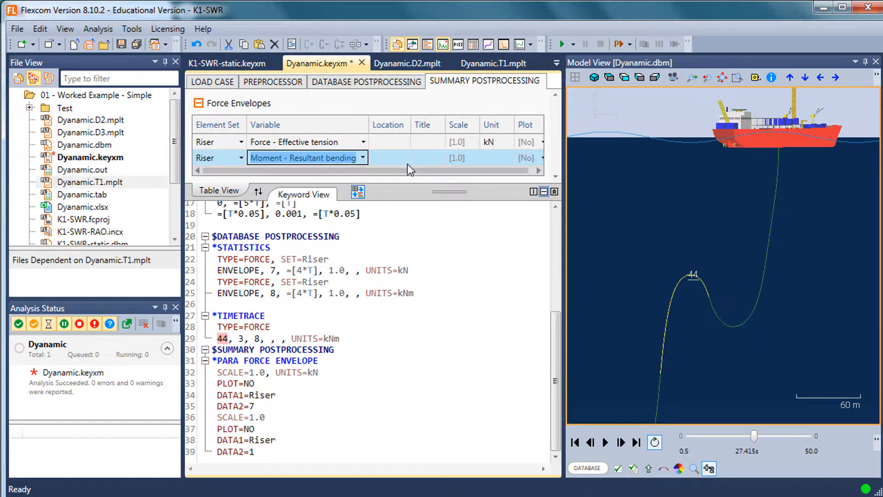
{"action": "left_click", "coordinate": [476, 160]}
{"action": "left_click", "coordinate": [487, 157]}
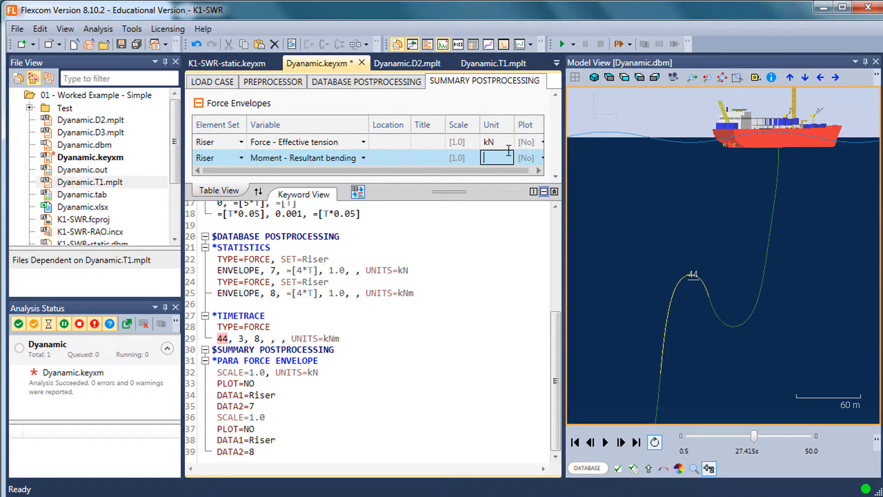
{"action": "key", "text": "Return"}
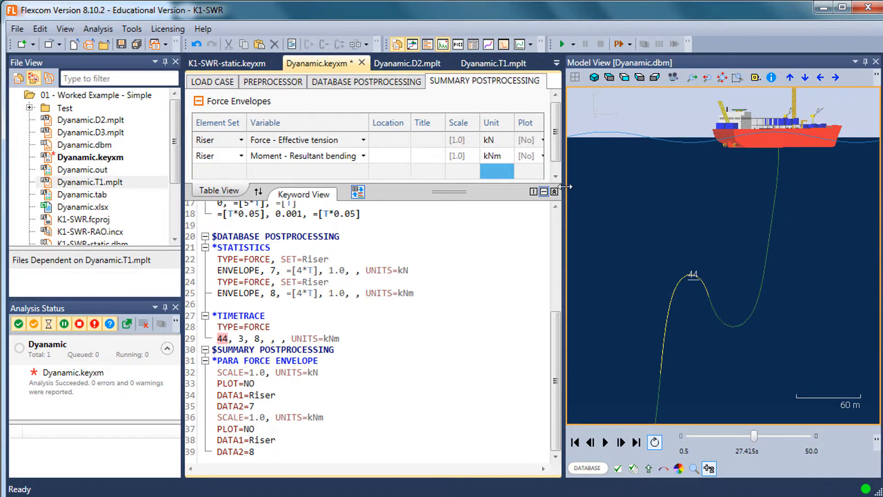
Step: Widen the document area and check the Plot options of the effective tension envelope, leaving the default setting
{"action": "left_click_drag", "start_coordinate": [565, 186], "coordinate": [587, 186]}
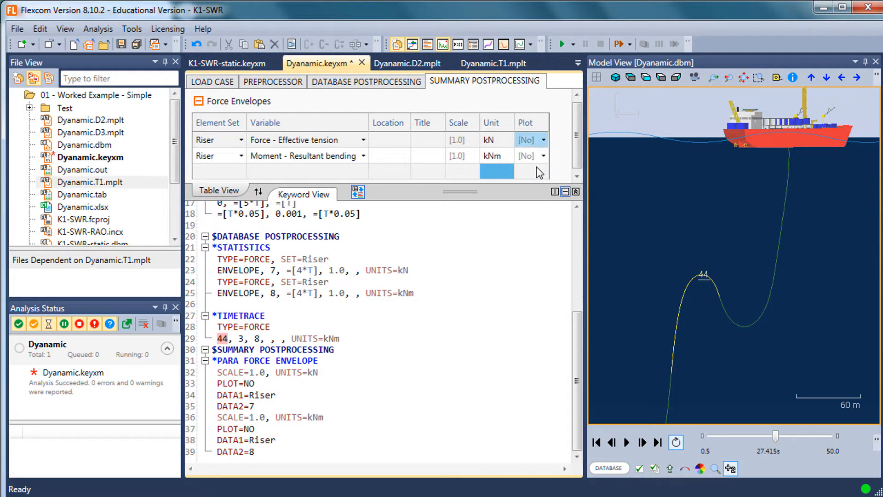
{"action": "left_click", "coordinate": [544, 139]}
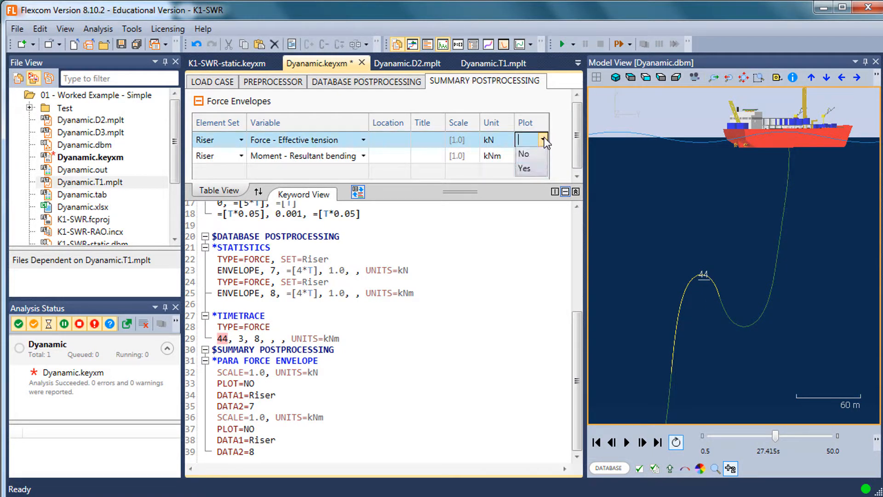
{"action": "left_click", "coordinate": [578, 137]}
{"action": "left_click", "coordinate": [506, 263]}
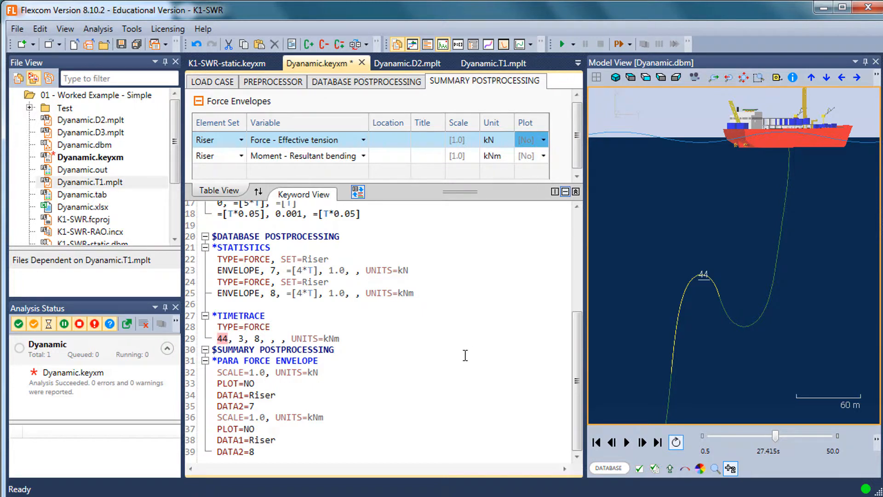
Step: Insert a blank line above $SUMMARY POSTPROCESSING in the keyword text and save the file
{"action": "left_click", "coordinate": [446, 351]}
{"action": "key", "text": "Return"}
{"action": "left_click", "coordinate": [415, 359]}
{"action": "scroll", "coordinate": [414, 366], "scroll_direction": "down", "scroll_amount": 3}
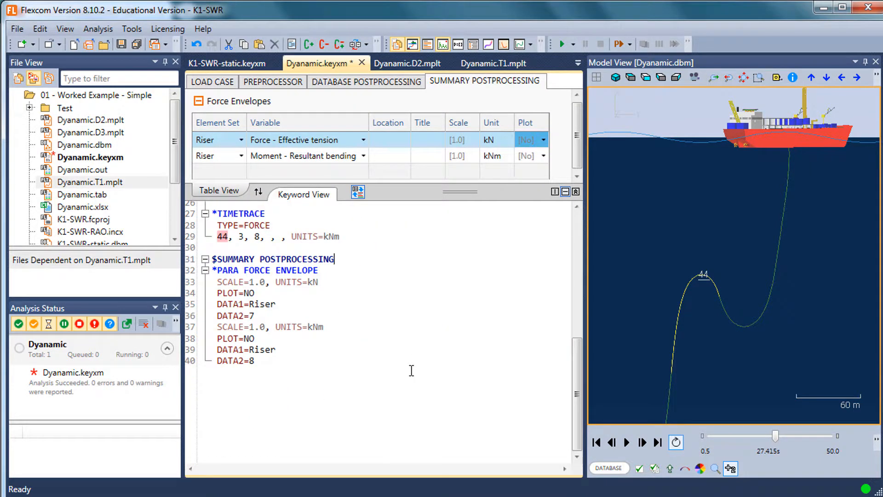
{"action": "left_click", "coordinate": [140, 46]}
{"action": "left_click", "coordinate": [373, 271]}
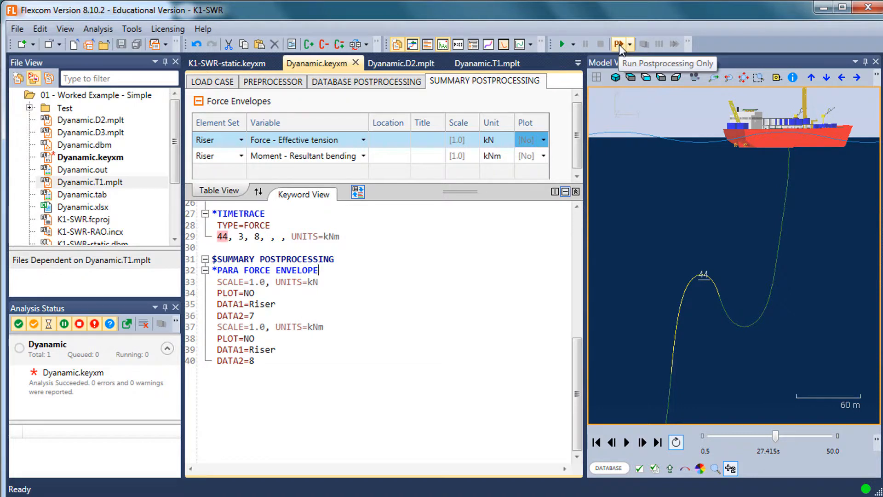
Step: Run only the postprocessing for Dyanamic.keyxm
{"action": "left_click", "coordinate": [116, 159]}
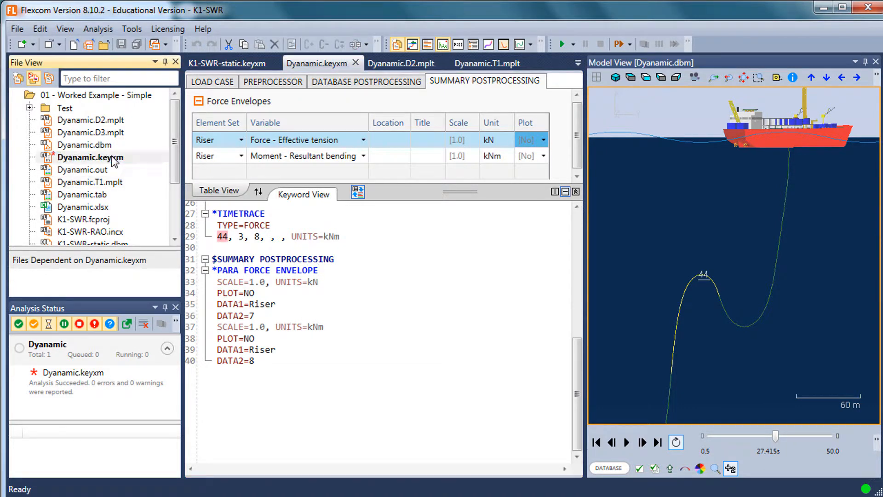
{"action": "right_click", "coordinate": [112, 157]}
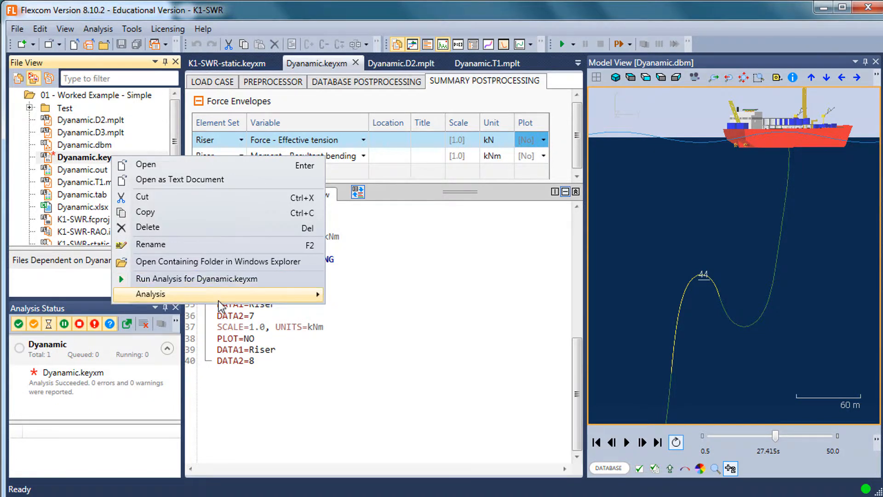
{"action": "mouse_move", "coordinate": [220, 297]}
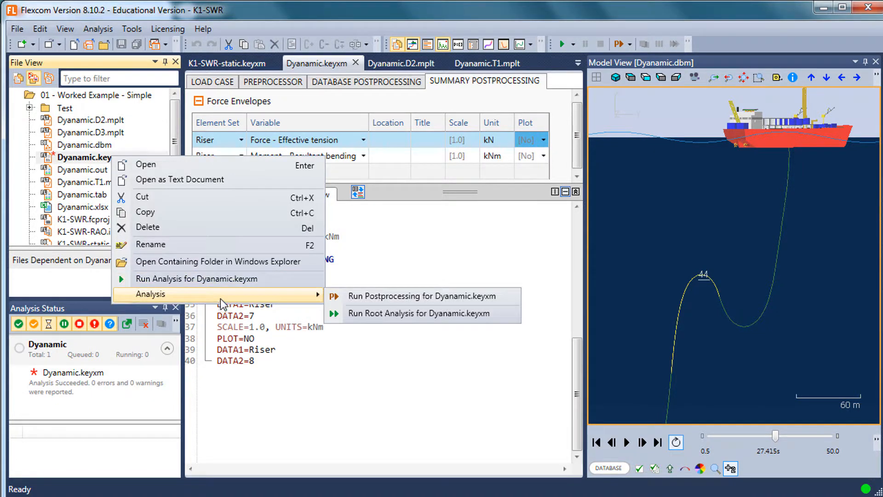
{"action": "left_click", "coordinate": [412, 297]}
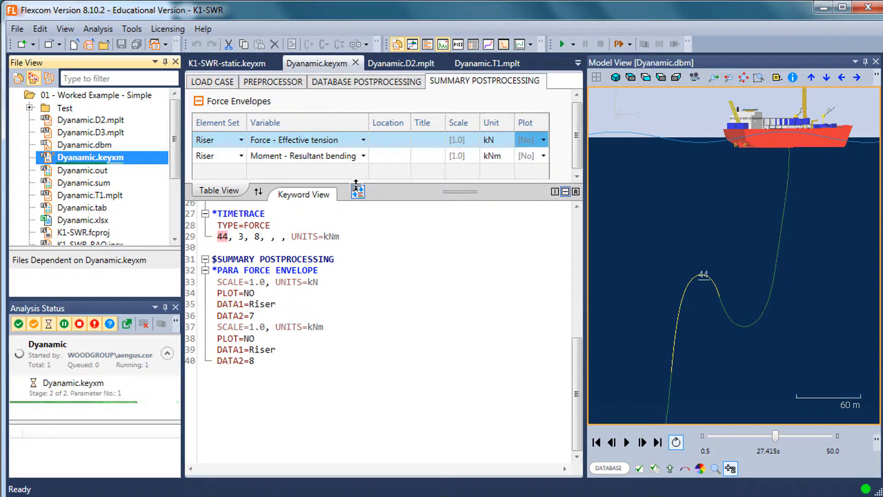
Step: Open Dyanamic.sum without the Model View beside it and examine the minimum and maximum tension in the force envelopes
{"action": "double_click", "coordinate": [109, 183]}
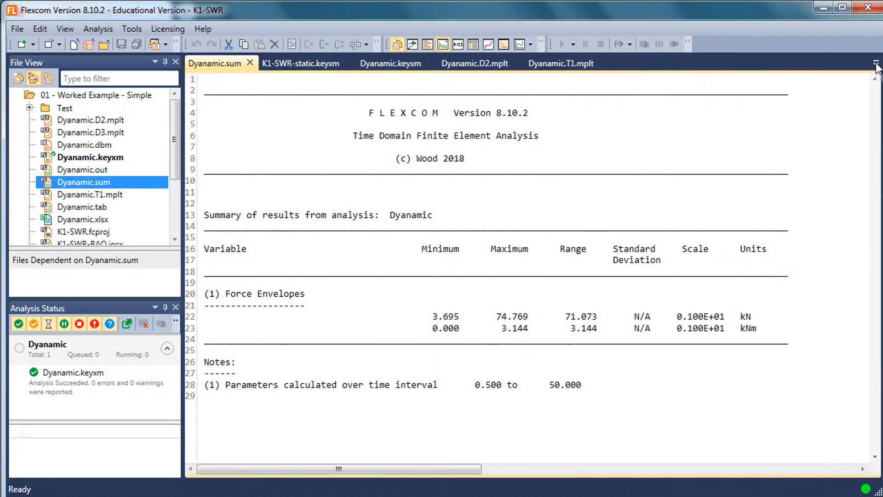
{"action": "left_click", "coordinate": [876, 62]}
{"action": "left_click_drag", "start_coordinate": [433, 318], "coordinate": [530, 318]}
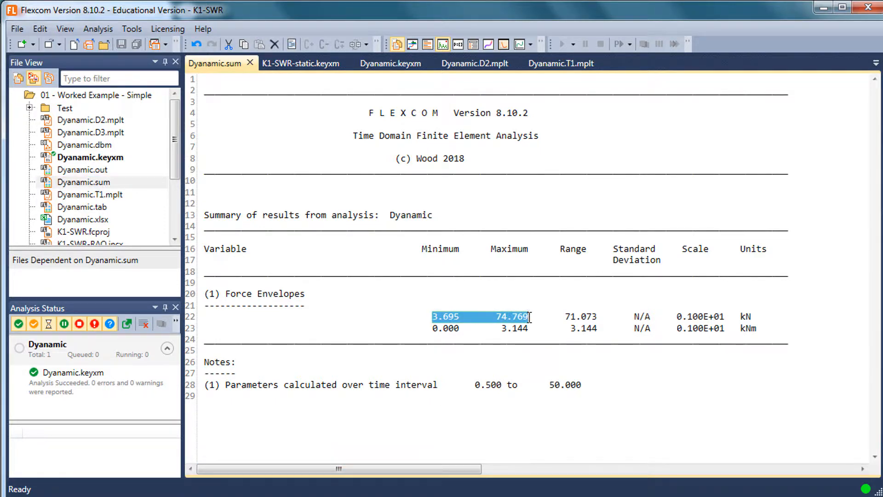
{"action": "left_click", "coordinate": [604, 315]}
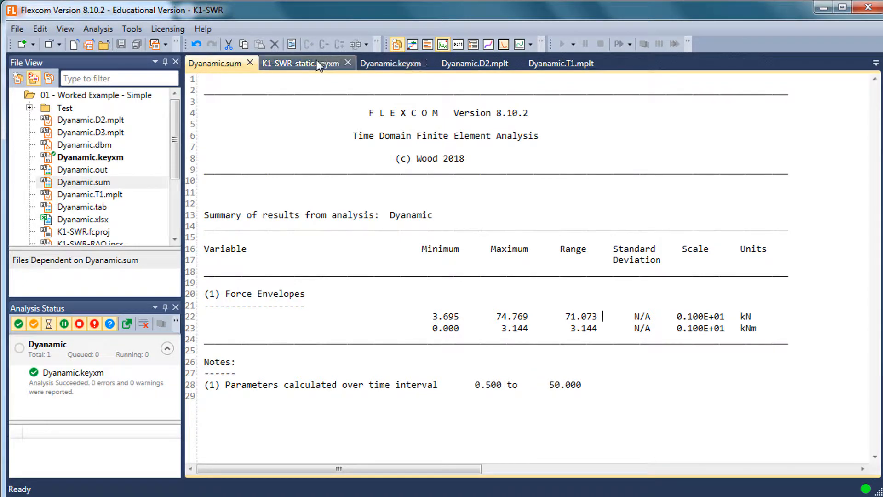
Step: In the Force Envelopes table of Dyanamic.keyxm, title the effective tension row Tension and the resultant bending row Moment
{"action": "left_click", "coordinate": [386, 63]}
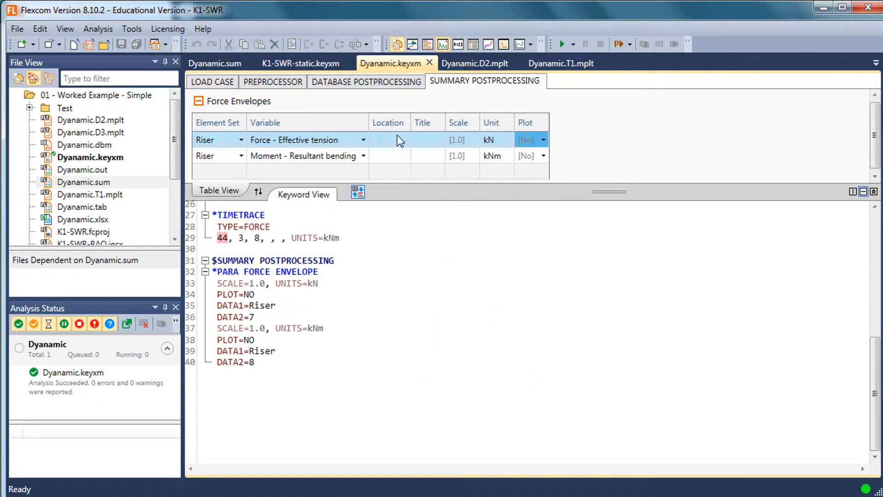
{"action": "left_click", "coordinate": [416, 134]}
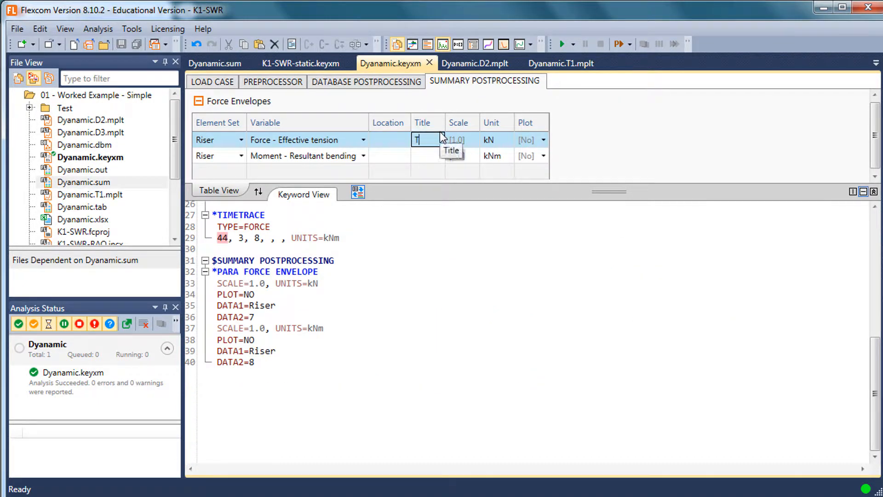
{"action": "type", "text": "Tensio"}
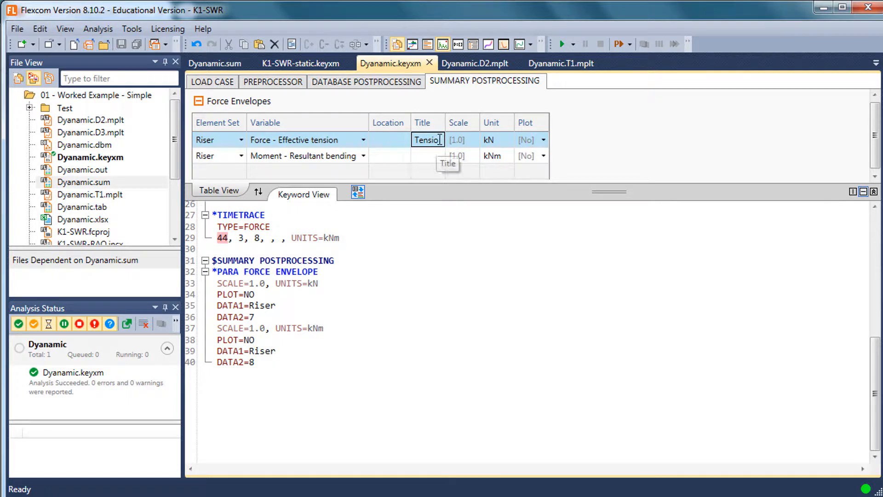
{"action": "type", "text": "n"}
{"action": "left_click", "coordinate": [436, 155]}
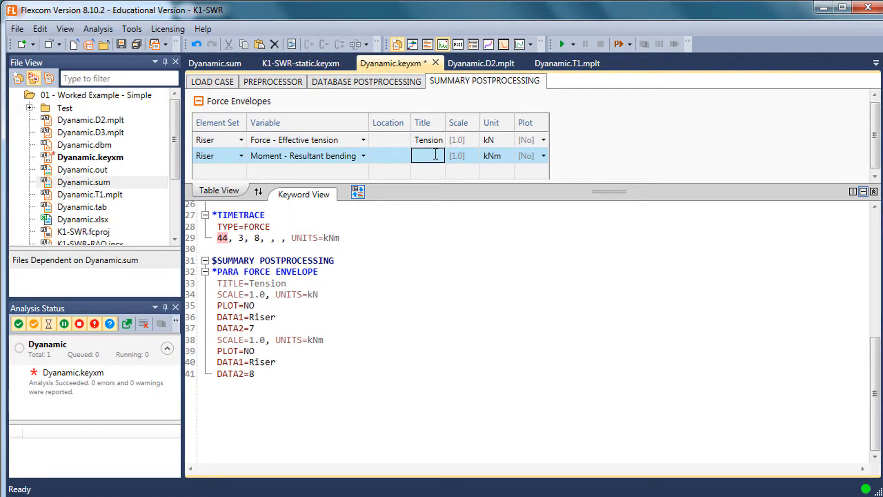
{"action": "type", "text": "Moment"}
{"action": "left_click", "coordinate": [436, 171]}
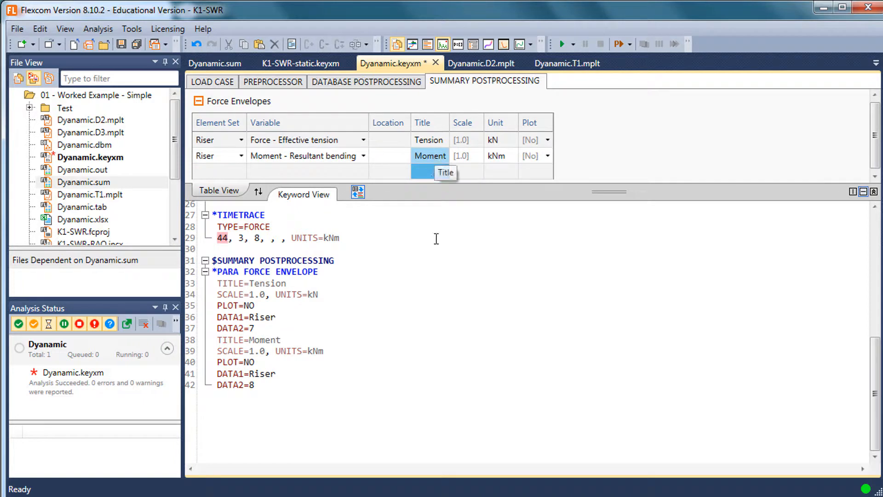
Step: Save Dyanamic.keyxm and rerun only its postprocessing to refresh the Dyanamic.sum summary, shown on screen
{"action": "key", "text": "ctrl+s"}
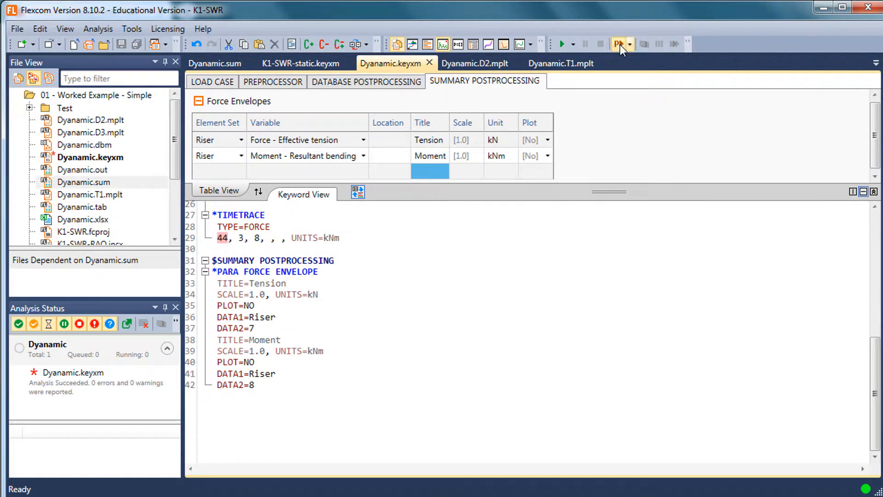
{"action": "left_click", "coordinate": [619, 44]}
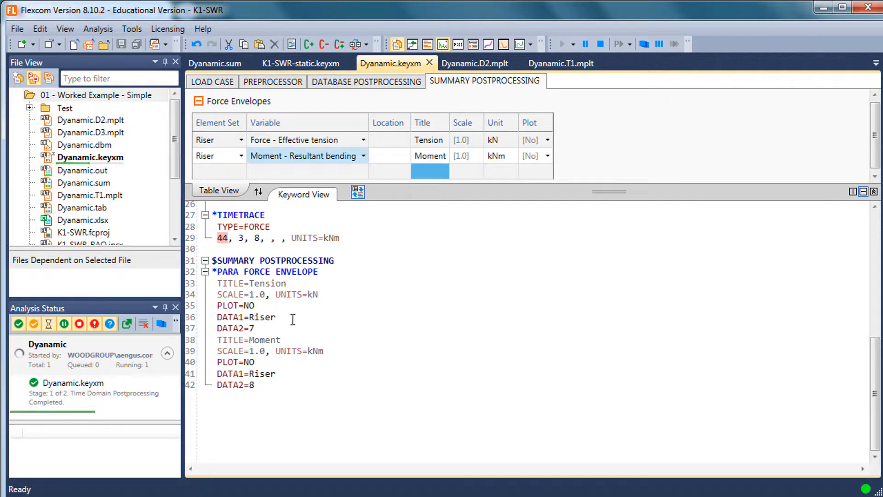
{"action": "left_click", "coordinate": [214, 65]}
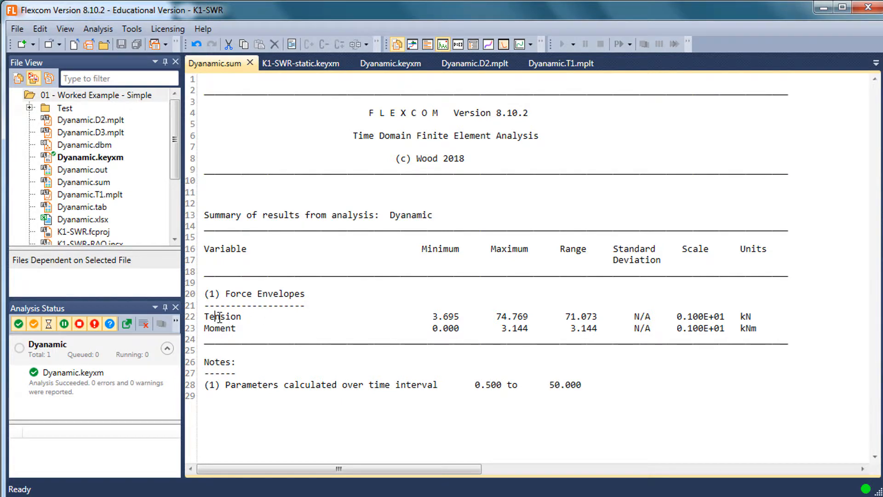
Step: Examine the minimum, maximum and standard deviation entries for tension and moment in the Dyanamic.sum force envelopes
{"action": "left_click_drag", "start_coordinate": [534, 317], "coordinate": [428, 317]}
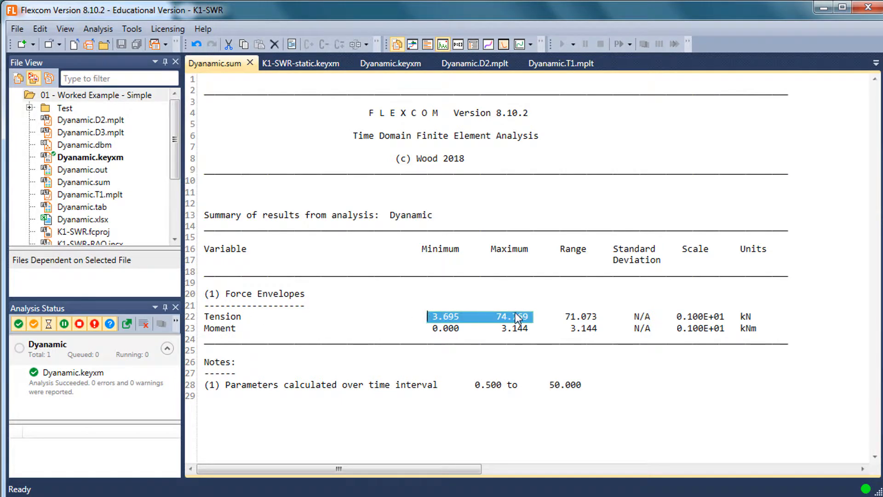
{"action": "left_click_drag", "start_coordinate": [534, 328], "coordinate": [429, 329]}
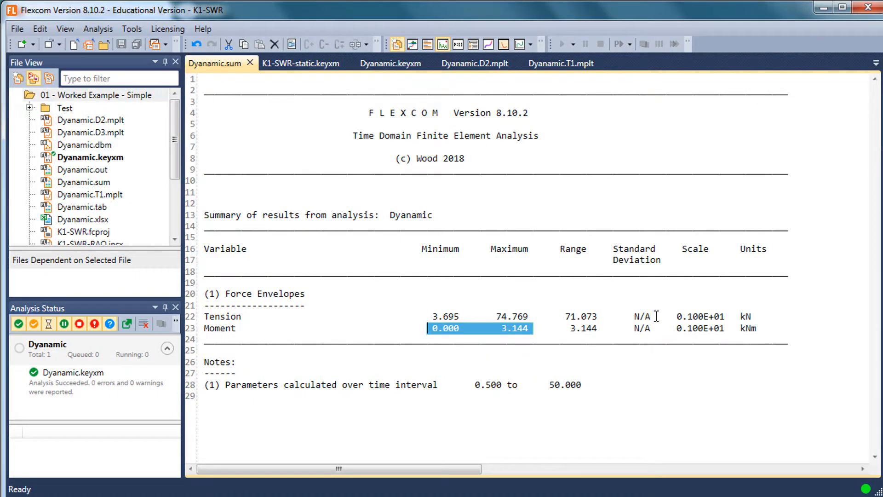
{"action": "left_click_drag", "start_coordinate": [656, 316], "coordinate": [629, 328]}
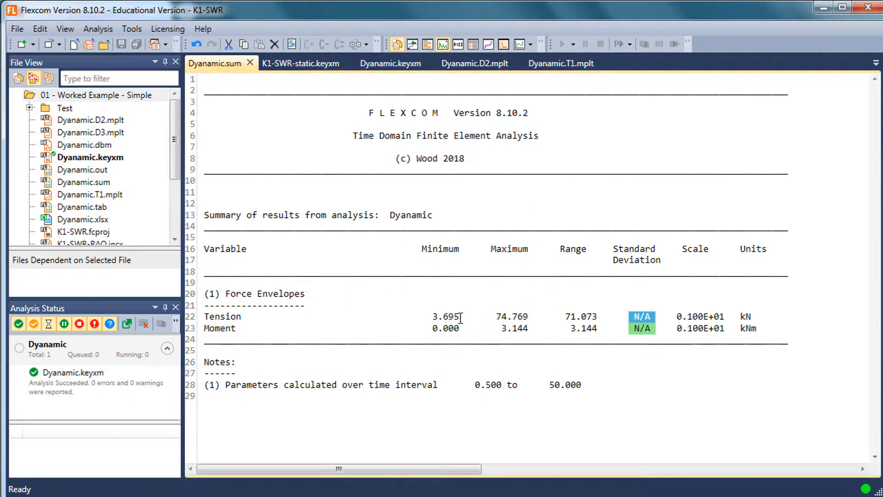
{"action": "left_click_drag", "start_coordinate": [461, 317], "coordinate": [433, 316]}
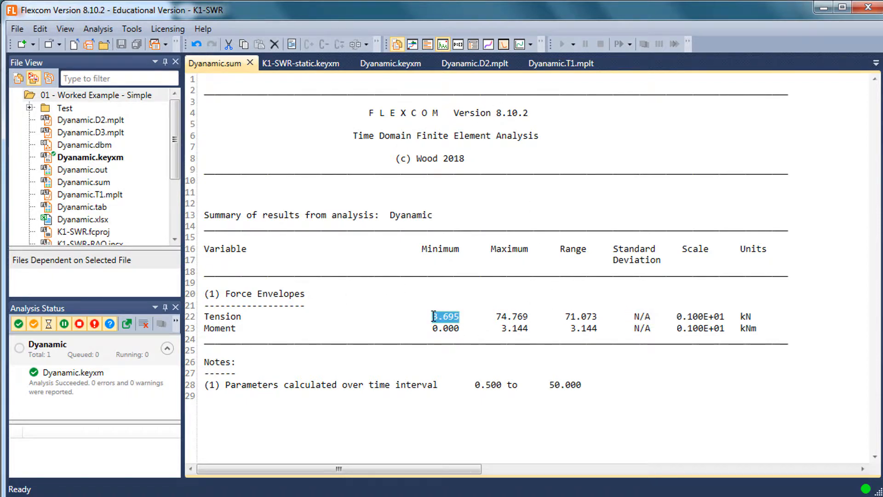
{"action": "left_click_drag", "start_coordinate": [529, 316], "coordinate": [496, 316]}
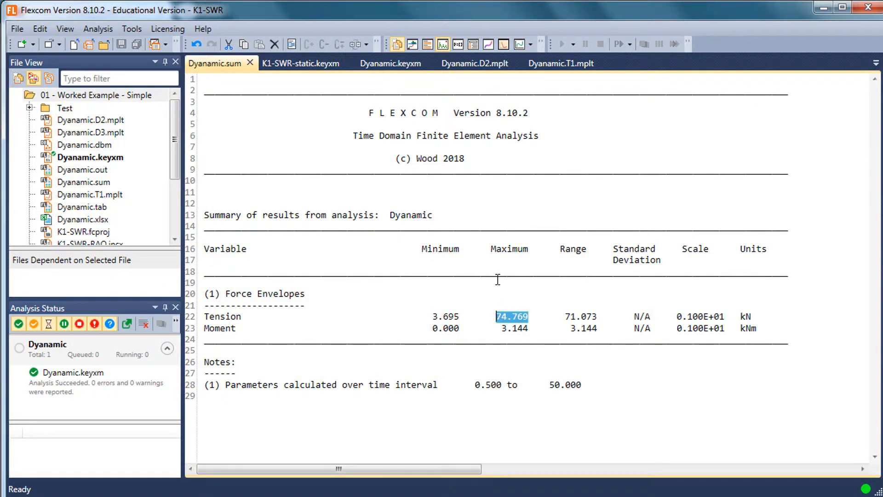
Step: Open Dyanamic.D2.mplt with its changed content reloaded, and place the legend in the upper-left corner of the Force v Length chart
{"action": "left_click", "coordinate": [496, 65]}
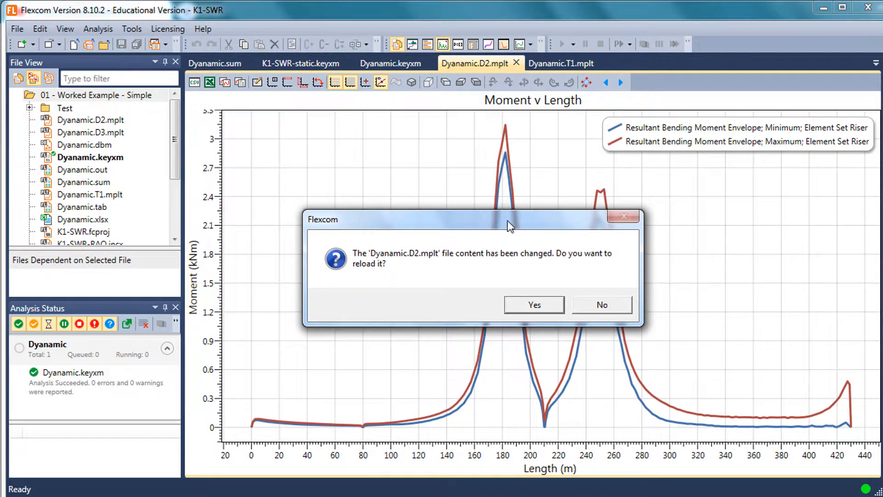
{"action": "left_click", "coordinate": [535, 304]}
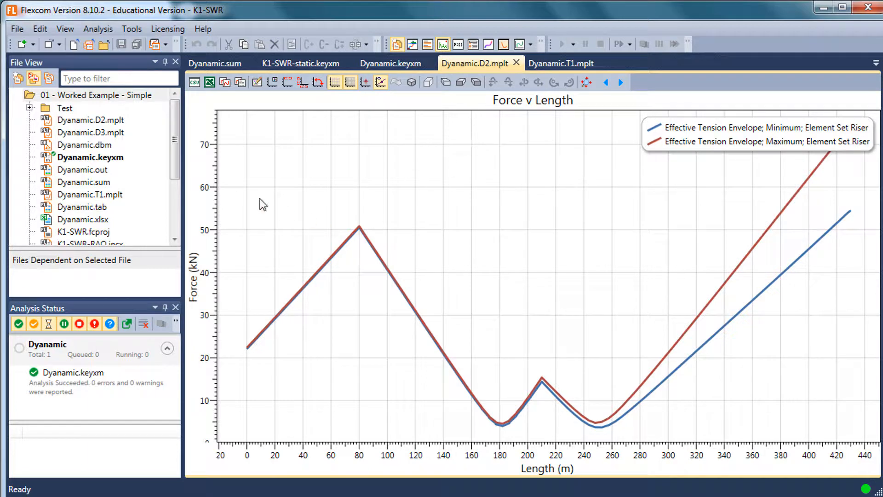
{"action": "left_click", "coordinate": [366, 82]}
{"action": "left_click", "coordinate": [273, 83]}
{"action": "left_click", "coordinate": [291, 119]}
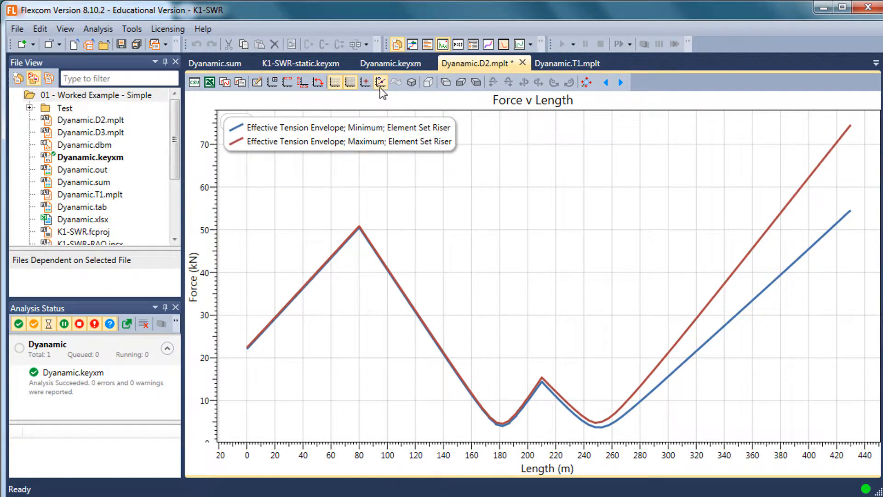
Step: Move the Force v Length chart's legend to its lower-left corner
{"action": "left_click", "coordinate": [365, 85]}
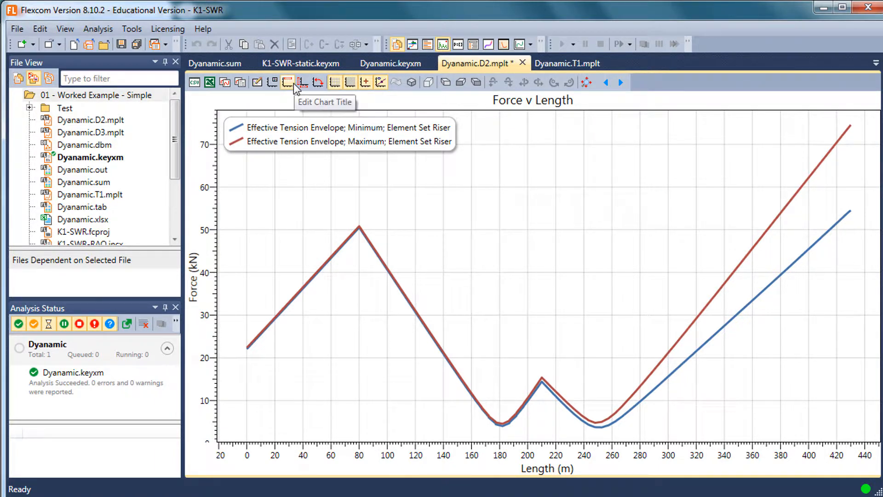
{"action": "left_click", "coordinate": [276, 82]}
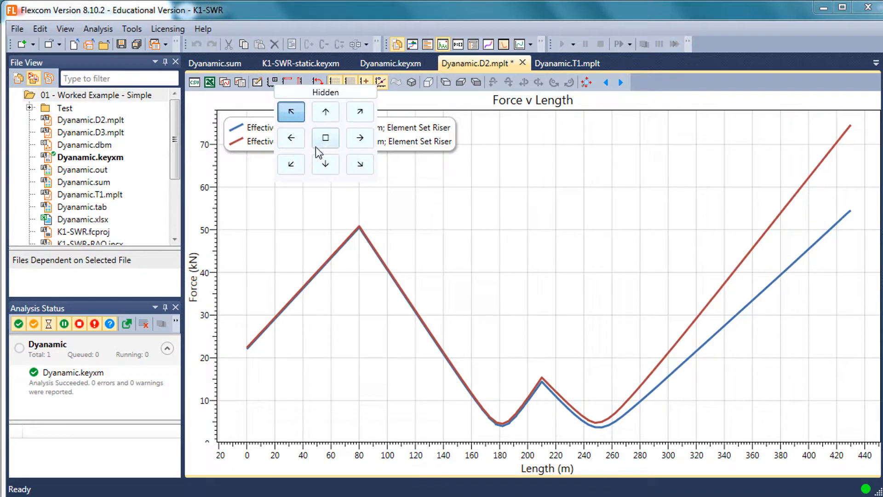
{"action": "left_click", "coordinate": [291, 164]}
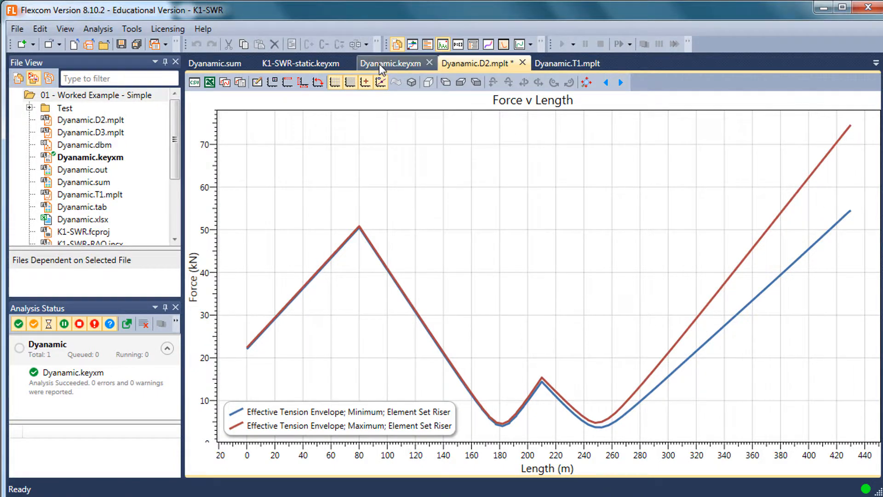
Step: Compare the maximum tension in the Dyanamic.sum summary with the effective tension envelopes plotted in Dyanamic.D2.mplt
{"action": "left_click", "coordinate": [214, 62]}
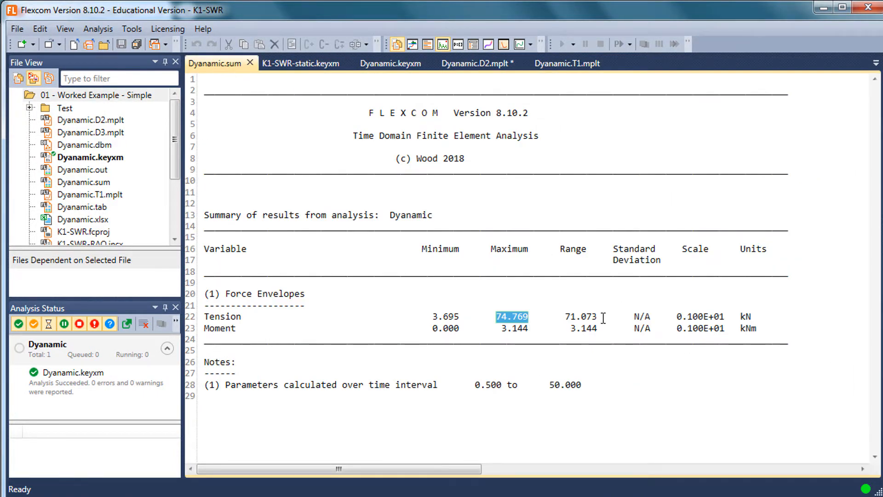
{"action": "left_click_drag", "start_coordinate": [532, 316], "coordinate": [497, 317]}
{"action": "left_click", "coordinate": [566, 295]}
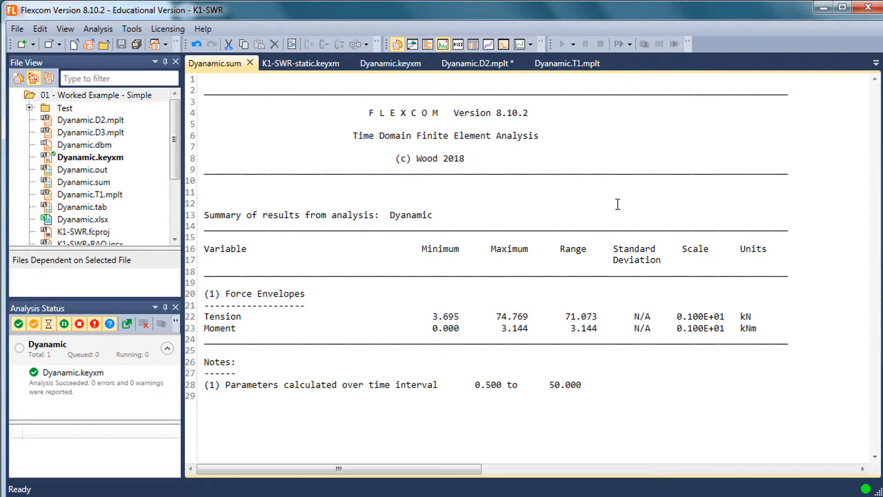
{"action": "left_click", "coordinate": [470, 65]}
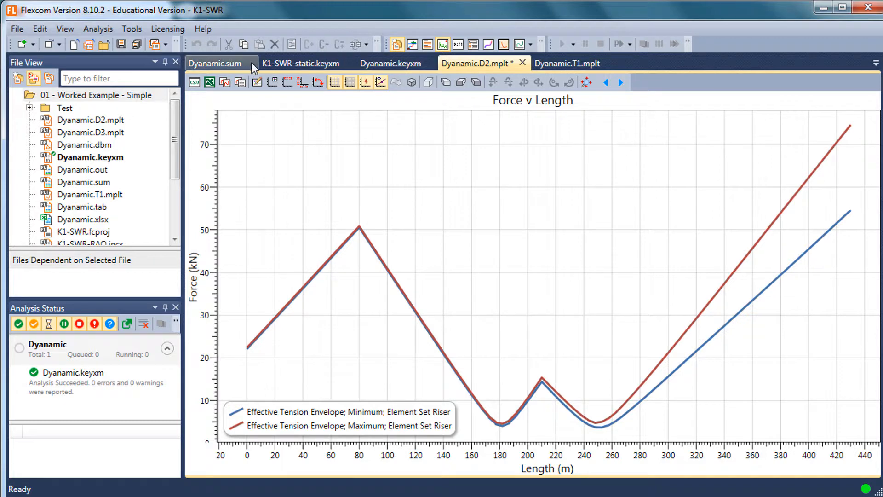
{"action": "left_click", "coordinate": [224, 64]}
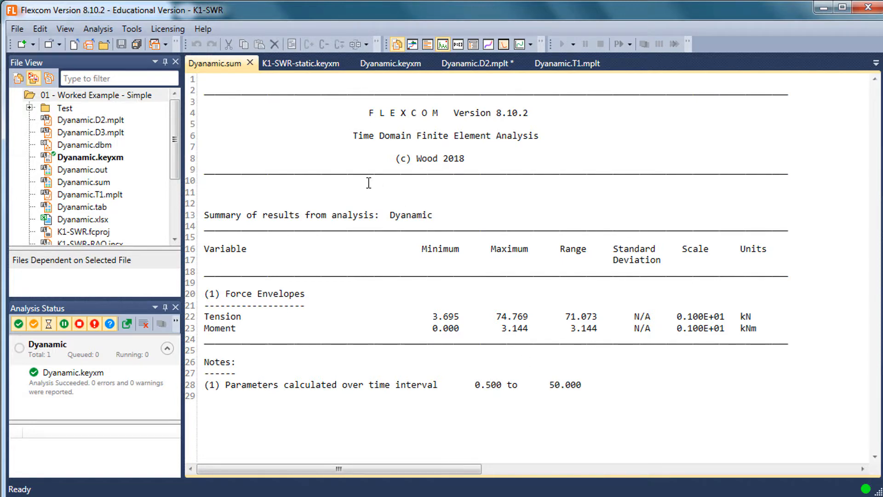
Step: Examine the database and summary postprocessing keywords of Dyanamic.keyxm in an enlarged Keyword View, then bring the full Force Envelopes table back into view
{"action": "left_click", "coordinate": [390, 62]}
{"action": "scroll", "coordinate": [412, 259], "scroll_direction": "up", "scroll_amount": 1}
{"action": "left_click_drag", "start_coordinate": [465, 193], "coordinate": [465, 140]}
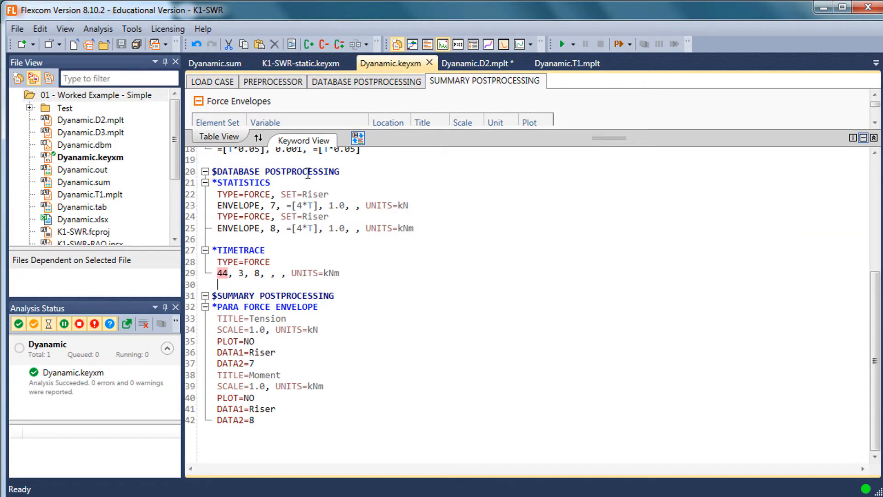
{"action": "left_click", "coordinate": [330, 173]}
{"action": "left_click_drag", "start_coordinate": [272, 173], "coordinate": [194, 178]}
{"action": "left_click_drag", "start_coordinate": [495, 138], "coordinate": [467, 248]}
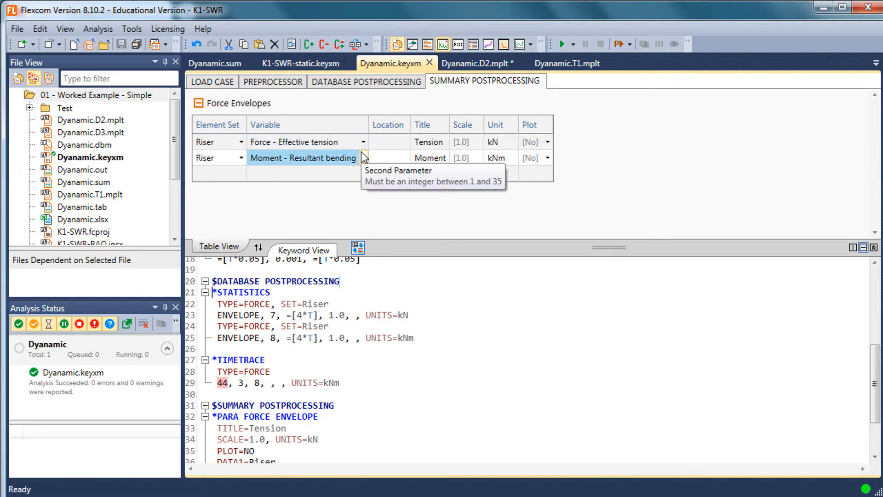
Step: Review the Force v Length plot, the bending moment timetrace in Dyanamic.T1.mplt and the Dyanamic.sum summary
{"action": "left_click", "coordinate": [481, 62]}
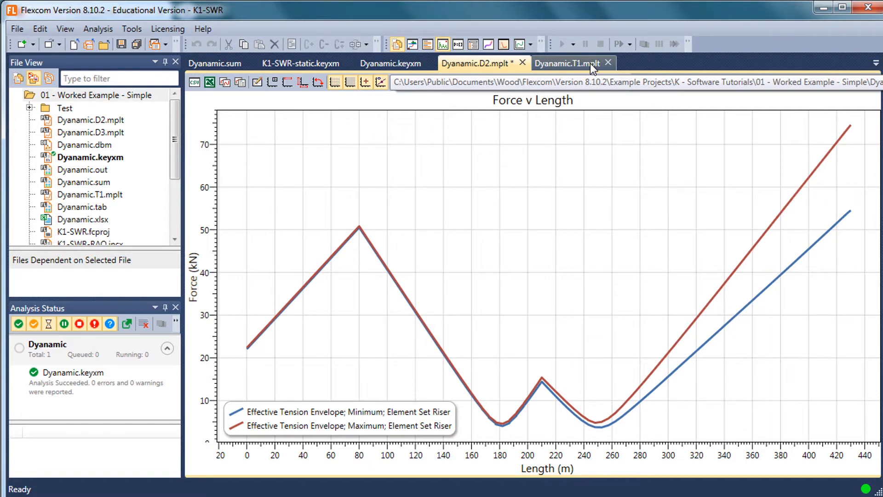
{"action": "left_click", "coordinate": [592, 68]}
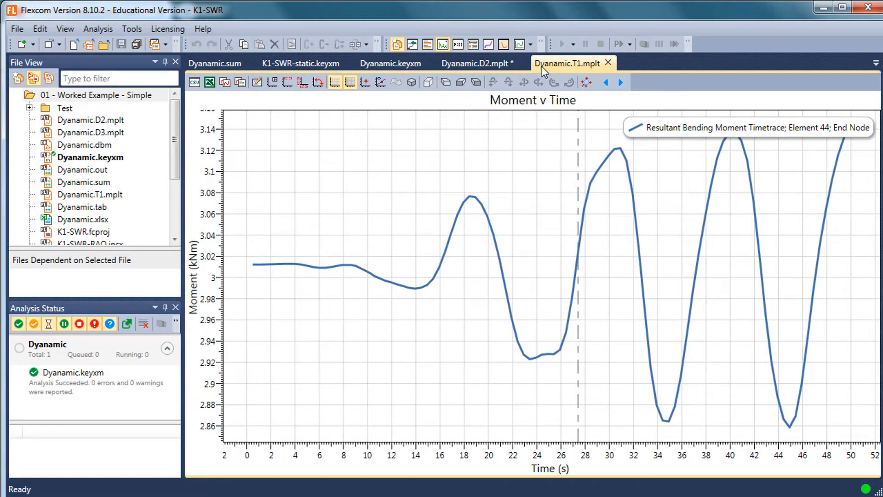
{"action": "left_click", "coordinate": [227, 65]}
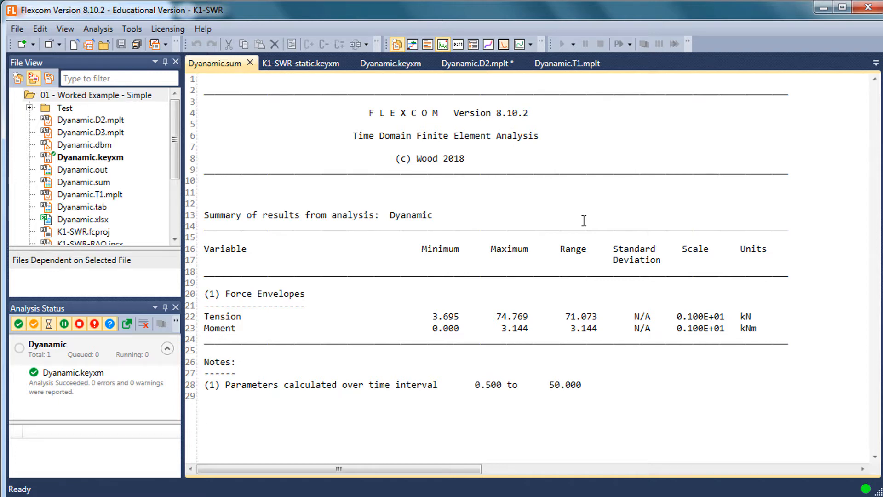
Step: Show the Model View beside the Dyanamic.D2.mplt tension plot and turn on the chart's point read-out
{"action": "left_click", "coordinate": [485, 62]}
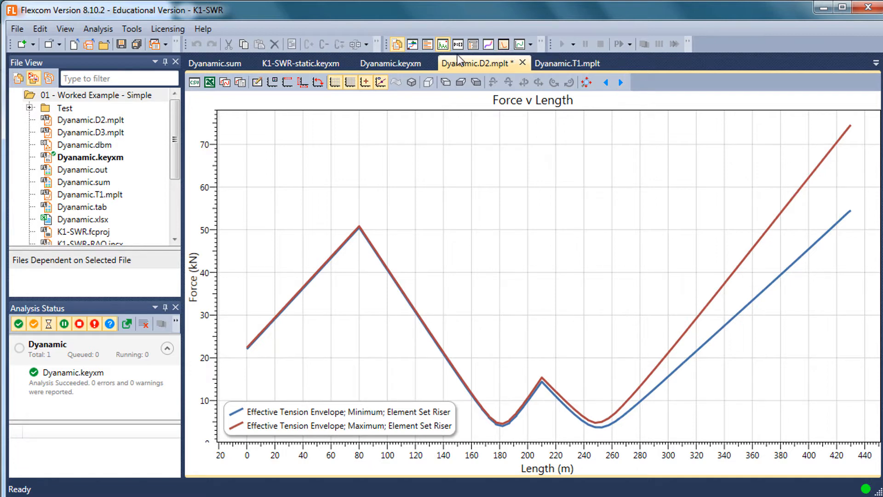
{"action": "left_click", "coordinate": [413, 44]}
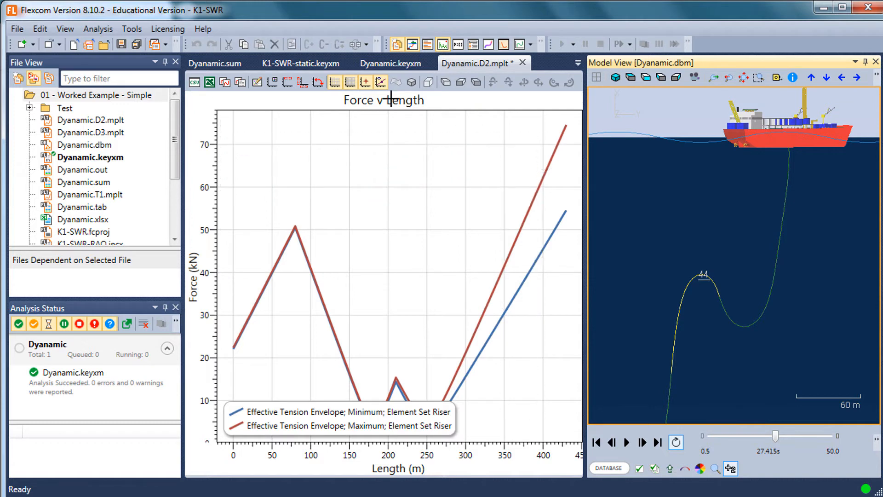
{"action": "left_click", "coordinate": [365, 82]}
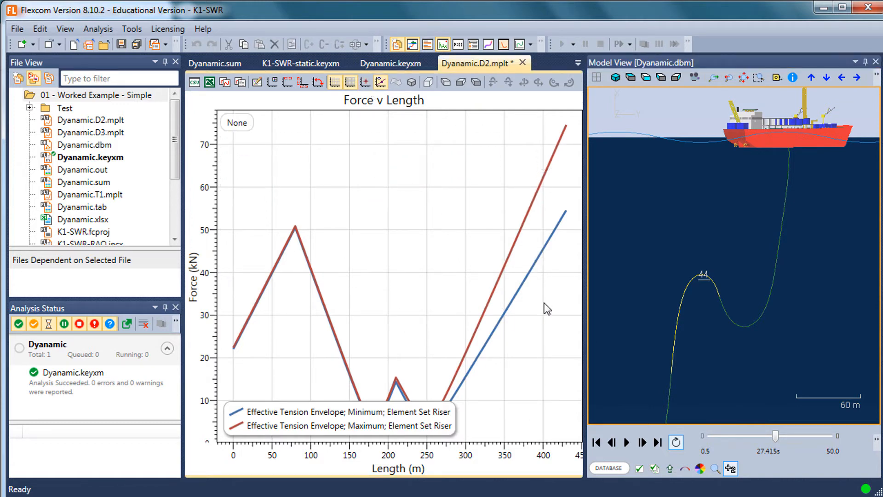